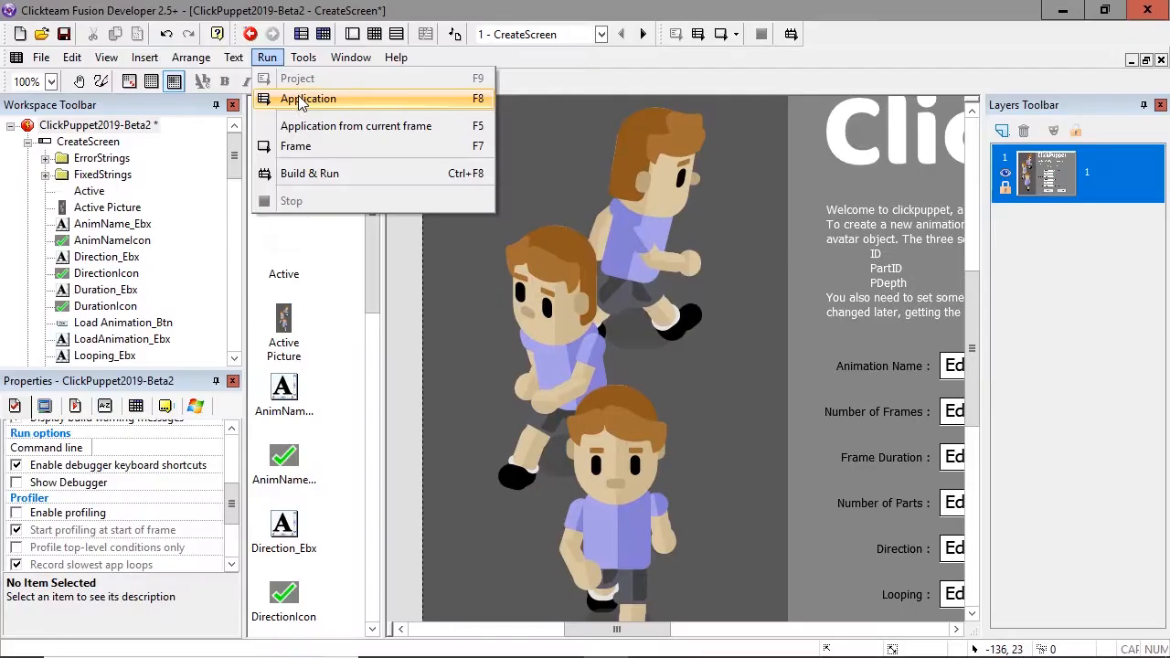
Run the whole application and set the new animation's name to setupdir
{"action": "left_click", "coordinate": [314, 98]}
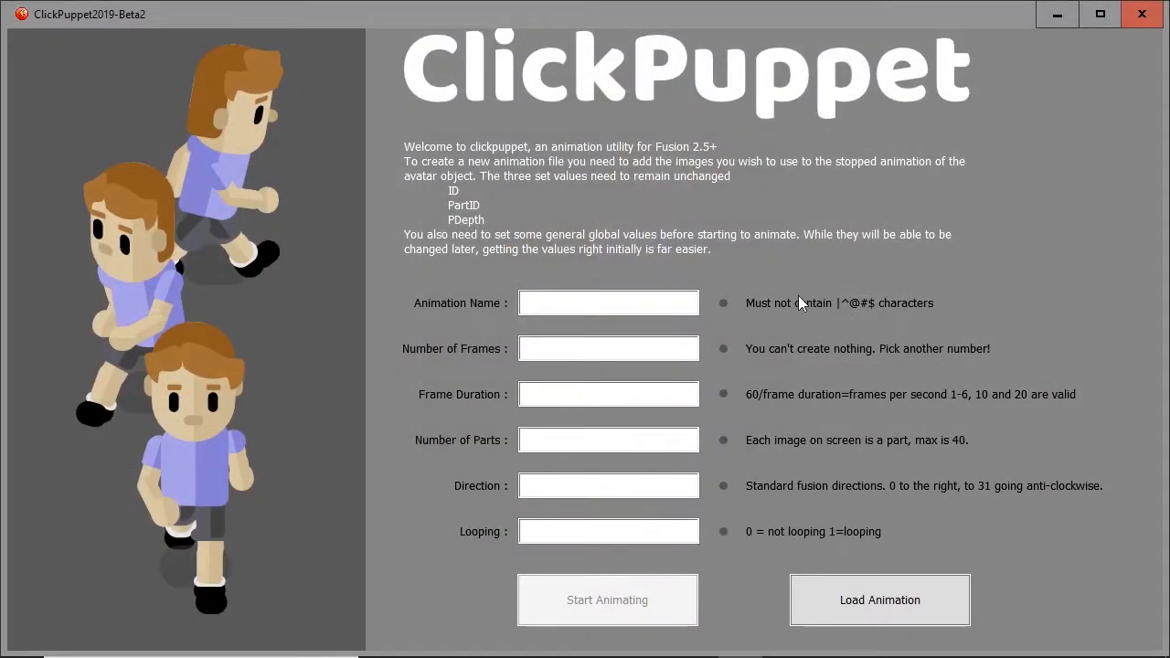
{"action": "left_click", "coordinate": [599, 304]}
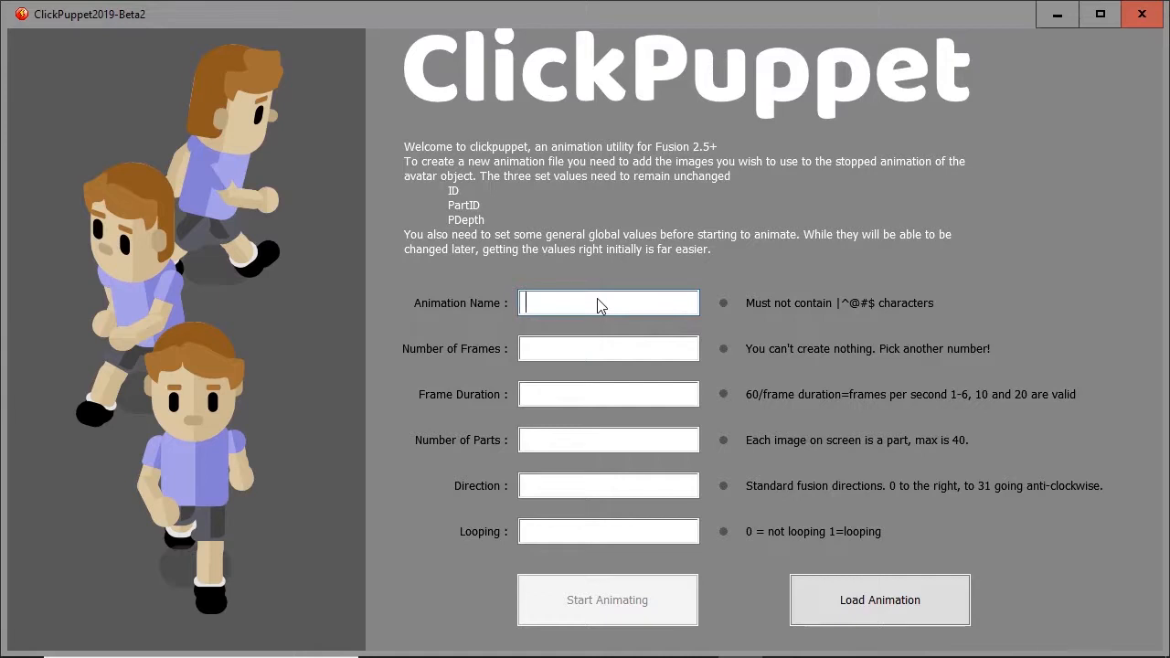
{"action": "type", "text": "setu"}
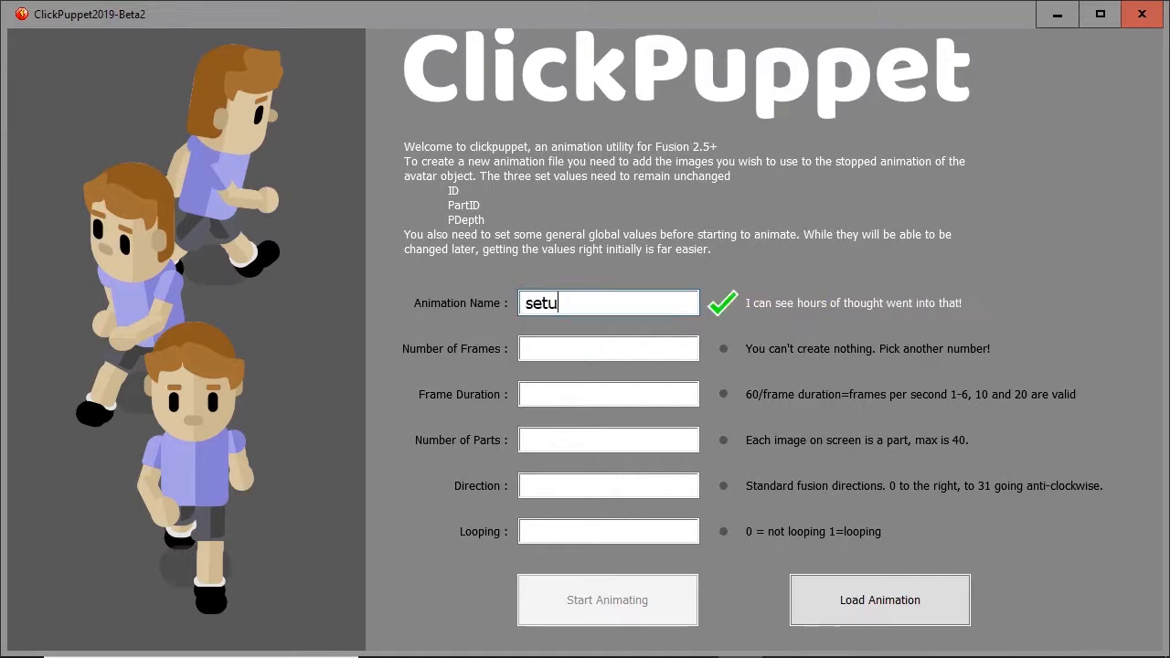
{"action": "type", "text": "pdir"}
Set 8 frames, frame duration 3, 16 parts, direction 0 and looping 0, and start animating
{"action": "left_click", "coordinate": [546, 350]}
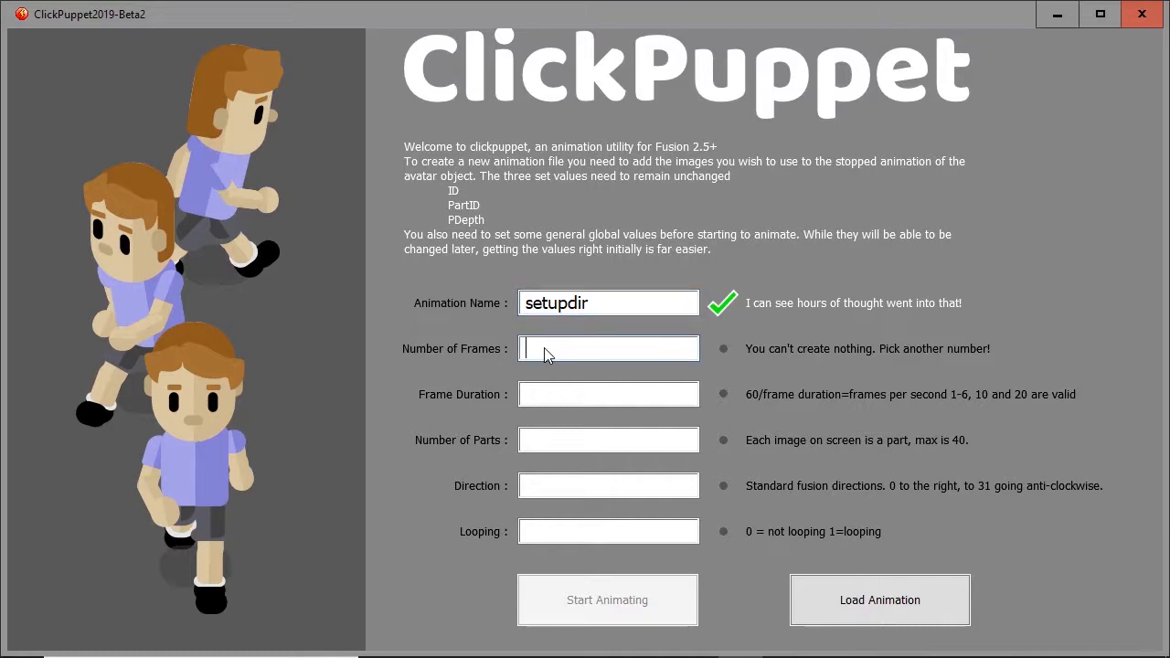
{"action": "type", "text": "8"}
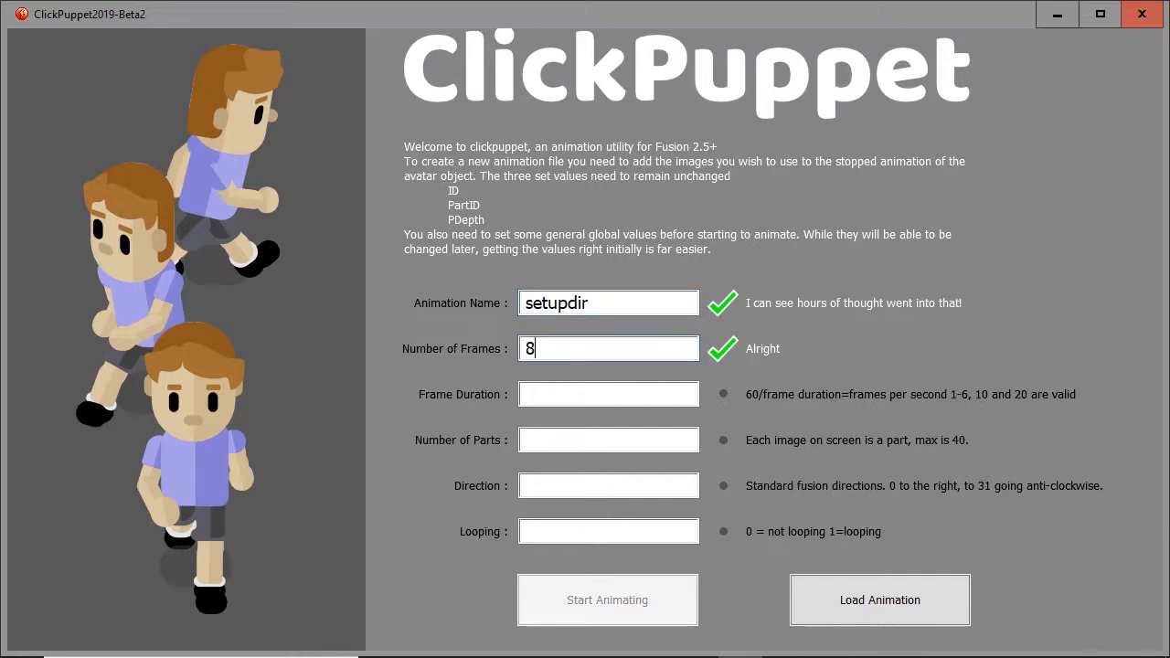
{"action": "left_click", "coordinate": [560, 395]}
{"action": "type", "text": "3"}
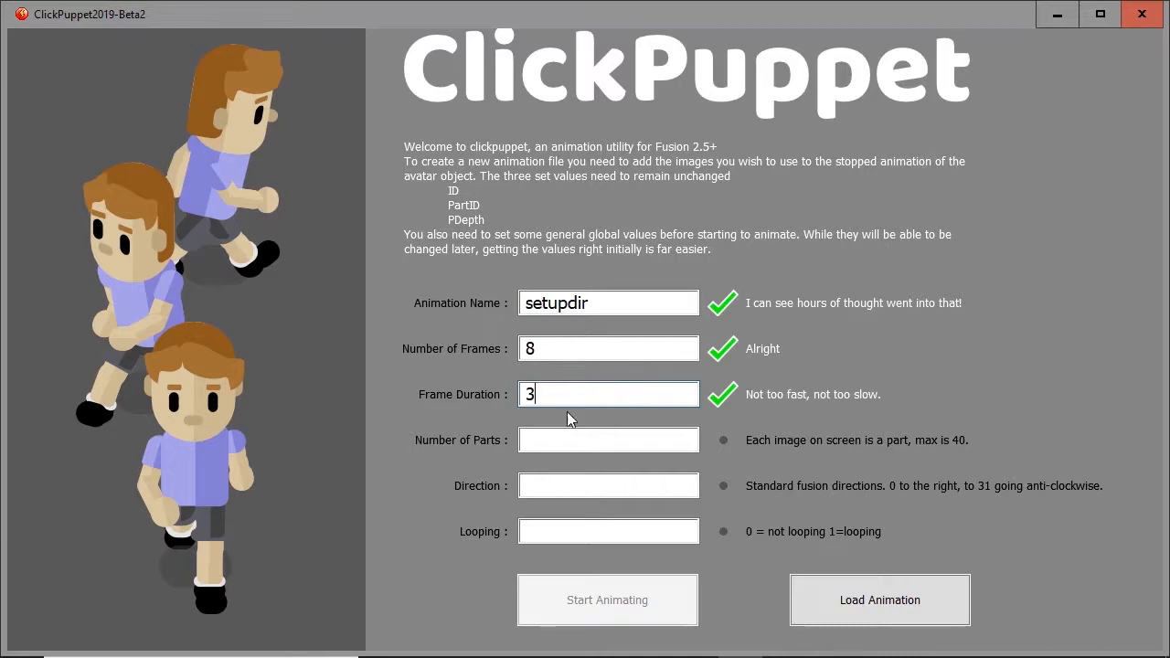
{"action": "left_click", "coordinate": [551, 437]}
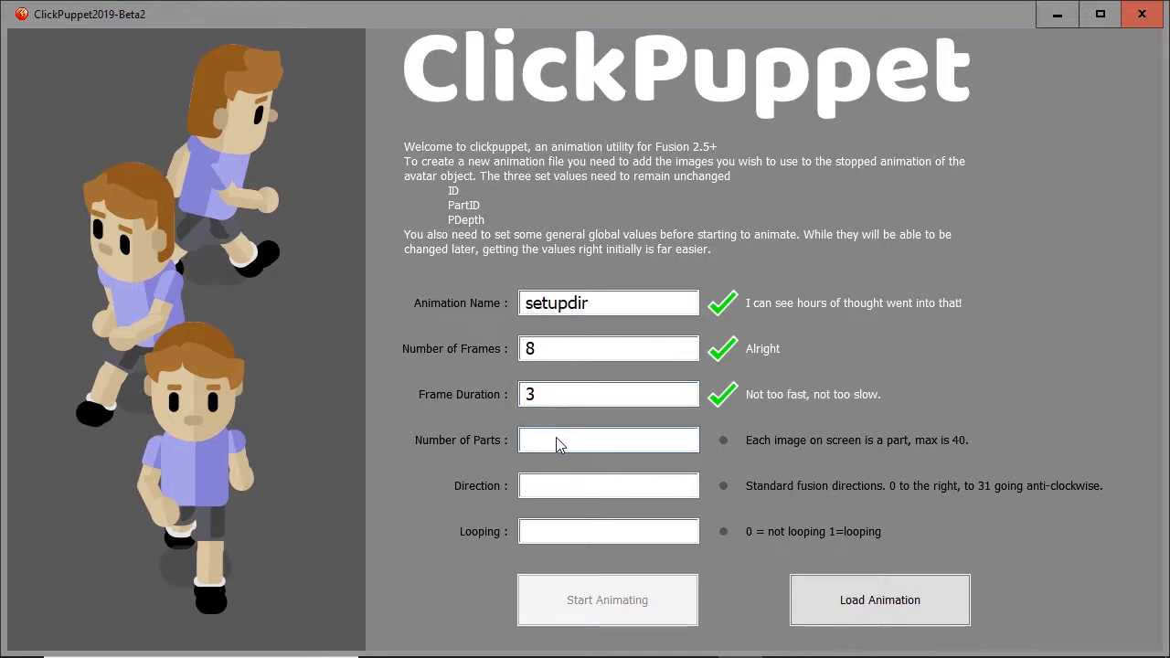
{"action": "type", "text": "16"}
{"action": "left_click", "coordinate": [556, 485]}
{"action": "type", "text": "0"}
{"action": "left_click", "coordinate": [552, 532]}
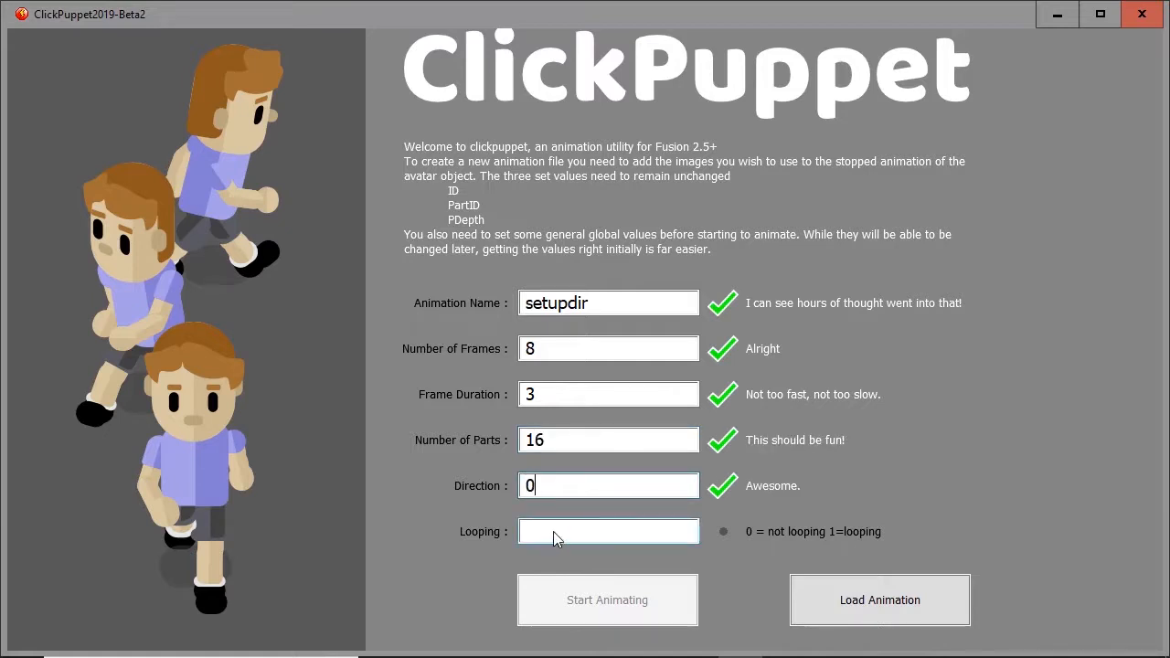
{"action": "type", "text": "0"}
{"action": "left_click", "coordinate": [639, 604]}
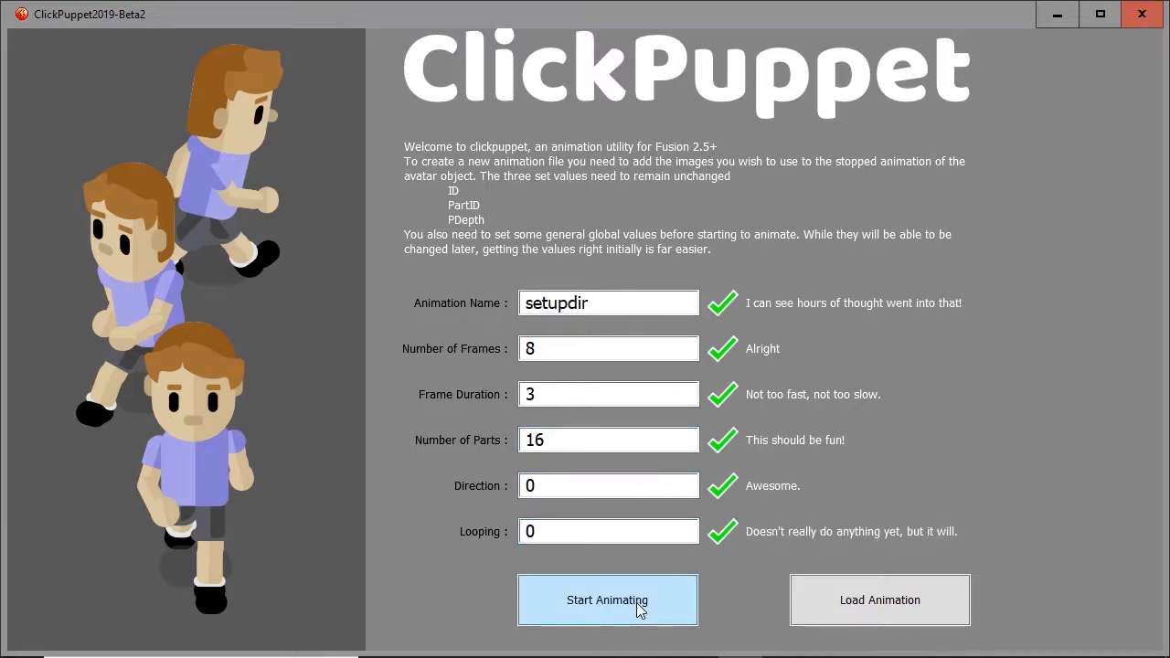
Pull four blank parts out of the diagonal stack, placing one pair on each side of it
{"action": "left_click_drag", "start_coordinate": [460, 204], "coordinate": [241, 421]}
{"action": "left_click_drag", "start_coordinate": [441, 213], "coordinate": [435, 417]}
{"action": "left_click_drag", "start_coordinate": [243, 411], "coordinate": [250, 376]}
{"action": "left_click_drag", "start_coordinate": [426, 252], "coordinate": [442, 381]}
{"action": "left_click", "coordinate": [243, 415]}
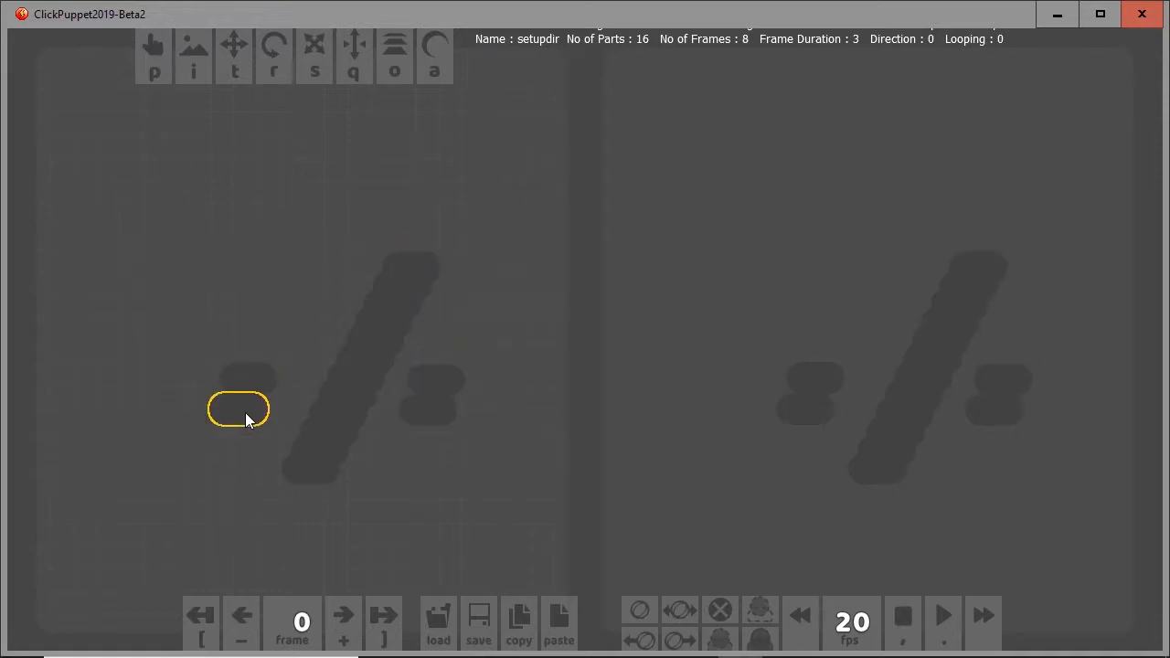
Cycle the image of the lower part in the left pair until it is a hand
{"action": "key", "text": "i"}
{"action": "left_click", "coordinate": [245, 416]}
{"action": "left_click", "coordinate": [245, 416]}
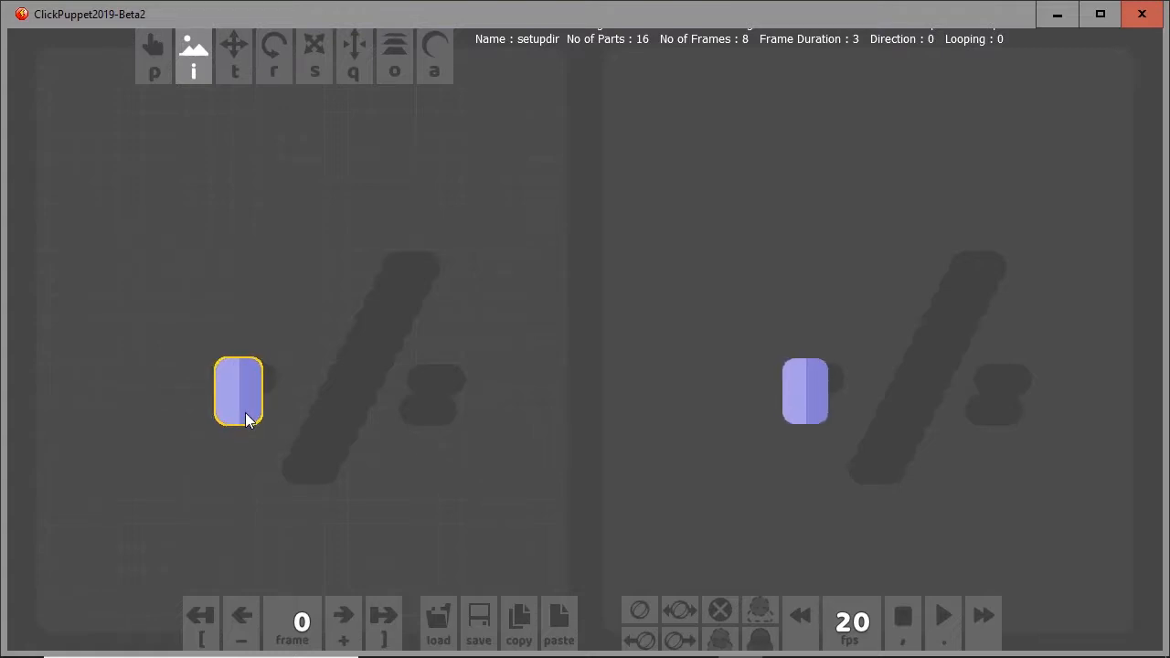
{"action": "left_click", "coordinate": [245, 416]}
{"action": "left_click", "coordinate": [245, 413]}
{"action": "left_click", "coordinate": [245, 411]}
{"action": "left_click", "coordinate": [245, 410]}
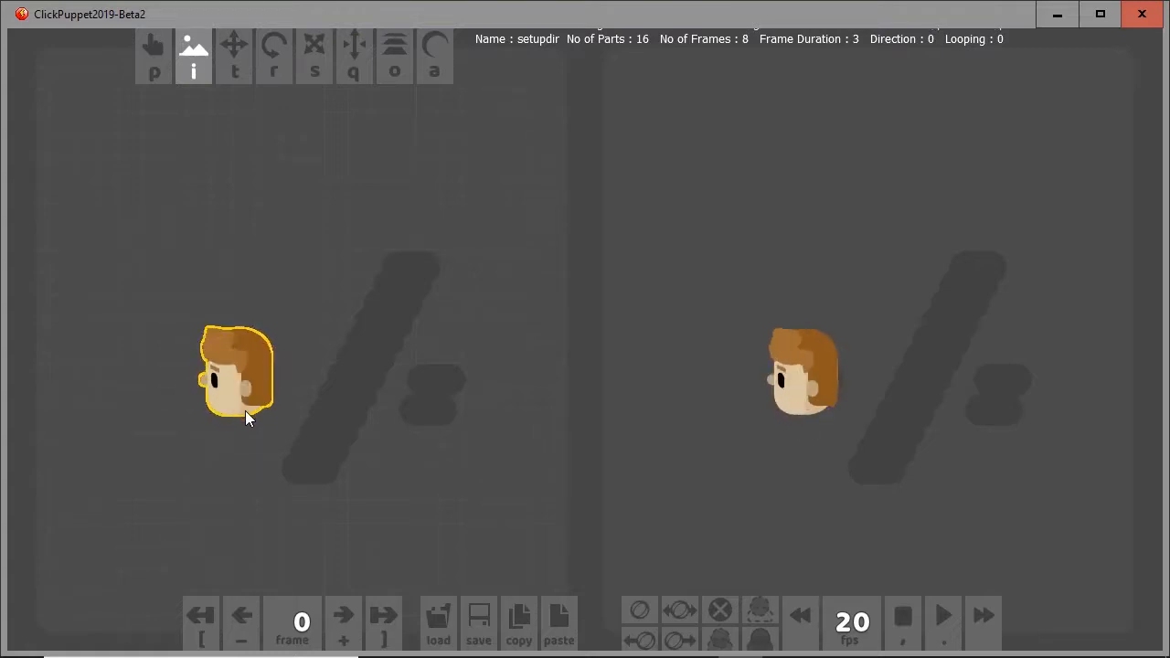
{"action": "left_click", "coordinate": [245, 410]}
{"action": "left_click", "coordinate": [245, 410]}
{"action": "left_click", "coordinate": [245, 417]}
Give the upper part of the left pair a forearm image and set it directly above the hand
{"action": "left_click", "coordinate": [271, 381]}
{"action": "left_click", "coordinate": [270, 381]}
{"action": "left_click", "coordinate": [270, 381]}
{"action": "left_click", "coordinate": [271, 381]}
{"action": "left_click", "coordinate": [270, 382]}
{"action": "left_click_drag", "start_coordinate": [245, 384], "coordinate": [237, 393]}
Cycle the image of the lower part in the right pair until it is a hand
{"action": "left_click", "coordinate": [422, 410]}
{"action": "left_click", "coordinate": [421, 410]}
{"action": "left_click", "coordinate": [421, 409]}
{"action": "left_click", "coordinate": [421, 409]}
{"action": "left_click", "coordinate": [421, 404]}
{"action": "left_click", "coordinate": [421, 404]}
{"action": "left_click", "coordinate": [421, 404]}
{"action": "left_click", "coordinate": [421, 404]}
{"action": "left_click", "coordinate": [422, 404]}
{"action": "left_click", "coordinate": [421, 404]}
{"action": "left_click", "coordinate": [446, 421]}
{"action": "left_click", "coordinate": [446, 421]}
Give the upper part of the right pair a forearm image and place it above its hand
{"action": "left_click", "coordinate": [435, 385]}
{"action": "left_click", "coordinate": [435, 387]}
{"action": "left_click", "coordinate": [435, 391]}
{"action": "left_click", "coordinate": [435, 386]}
{"action": "left_click", "coordinate": [434, 384]}
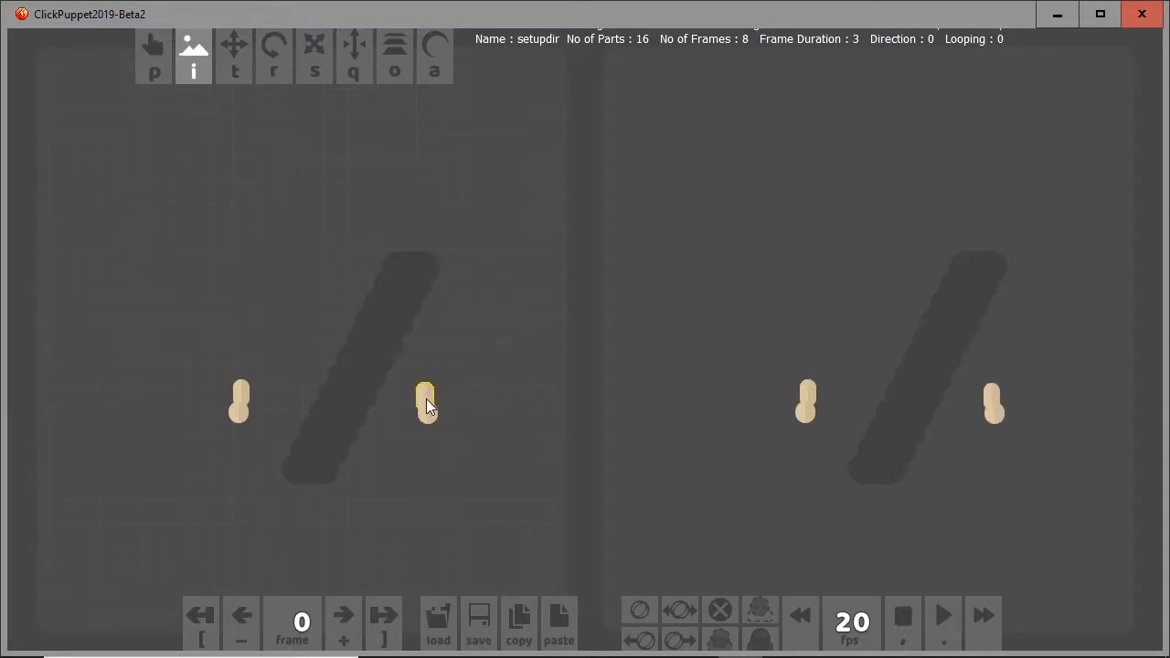
Move the top blank part out of the stack and change its image to the front-facing head
{"action": "left_click_drag", "start_coordinate": [413, 269], "coordinate": [348, 294]}
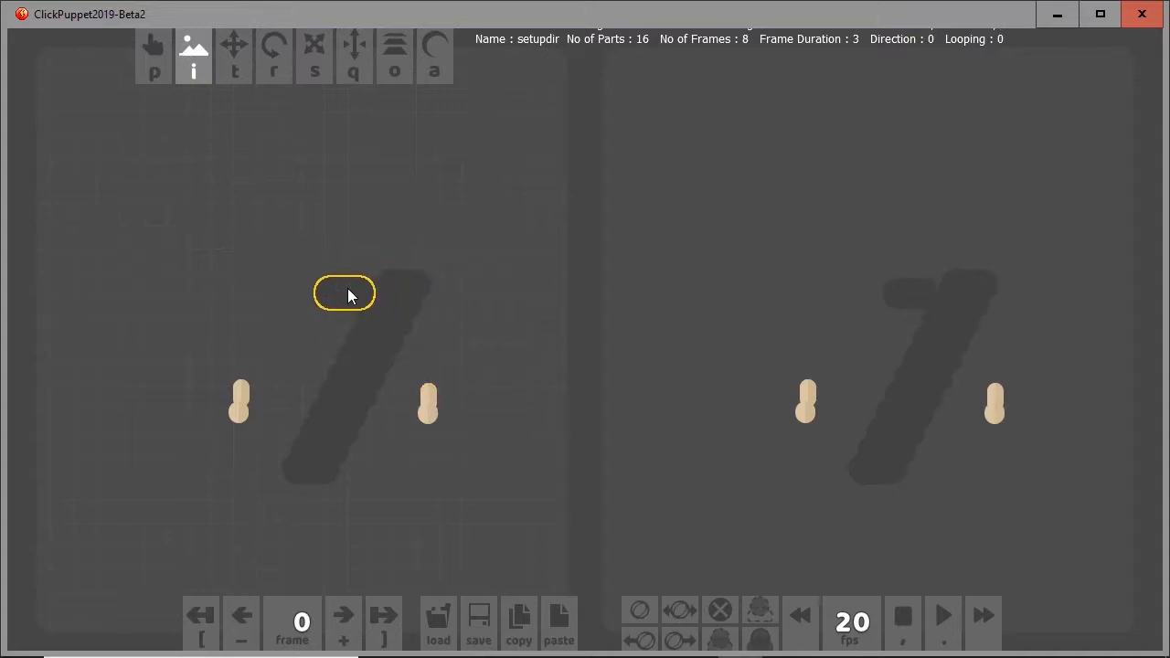
{"action": "left_click", "coordinate": [346, 290]}
{"action": "left_click", "coordinate": [344, 290]}
{"action": "left_click", "coordinate": [346, 290]}
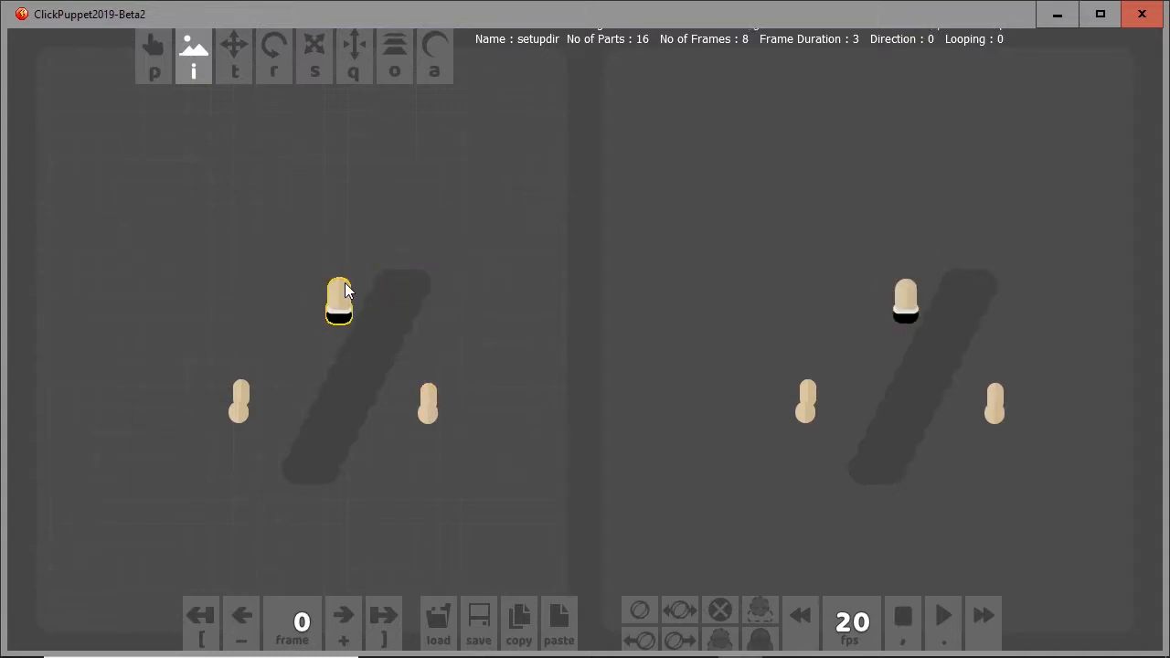
{"action": "left_click", "coordinate": [345, 289]}
{"action": "left_click", "coordinate": [345, 283]}
{"action": "left_click", "coordinate": [345, 283]}
{"action": "left_click", "coordinate": [345, 283]}
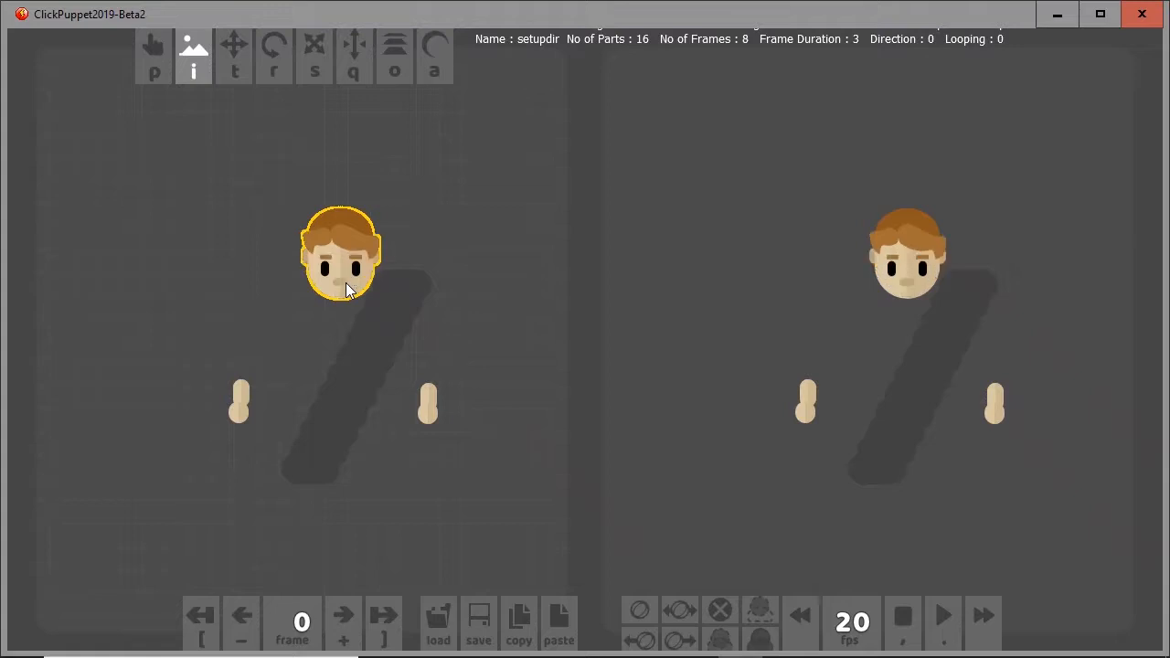
Turn the next blank parts into a torso below the head and upper arms beside it
{"action": "left_click", "coordinate": [416, 274]}
{"action": "left_click_drag", "start_coordinate": [412, 265], "coordinate": [360, 320]}
{"action": "left_click", "coordinate": [410, 305]}
{"action": "left_click", "coordinate": [410, 305]}
{"action": "left_click", "coordinate": [407, 308]}
{"action": "mouse_move", "coordinate": [405, 305]}
{"action": "left_mouse_down"}
{"action": "mouse_move", "coordinate": [306, 297]}
{"action": "mouse_move", "coordinate": [430, 313]}
{"action": "mouse_move", "coordinate": [395, 304]}
{"action": "left_mouse_up"}
{"action": "left_click", "coordinate": [430, 312]}
{"action": "left_click", "coordinate": [430, 312]}
{"action": "left_click", "coordinate": [429, 312]}
{"action": "left_click", "coordinate": [430, 313]}
Move two more parts out to the right of the stack as the thighs in dark shorts
{"action": "left_click_drag", "start_coordinate": [391, 346], "coordinate": [448, 356]}
{"action": "left_click", "coordinate": [448, 355]}
{"action": "left_click", "coordinate": [447, 356]}
{"action": "left_click_drag", "start_coordinate": [366, 357], "coordinate": [469, 359]}
Pull out another blank part, cycle its image for the hips, and place it under the torso
{"action": "left_click_drag", "start_coordinate": [360, 381], "coordinate": [326, 392]}
{"action": "left_click", "coordinate": [326, 392]}
{"action": "left_click", "coordinate": [326, 392]}
{"action": "left_click", "coordinate": [326, 392]}
{"action": "left_click", "coordinate": [327, 394]}
{"action": "left_click", "coordinate": [327, 394]}
{"action": "left_click", "coordinate": [327, 395]}
{"action": "left_click_drag", "start_coordinate": [327, 395], "coordinate": [350, 348]}
Change two parts below the torso to black shoe images
{"action": "left_click", "coordinate": [306, 383]}
{"action": "left_click", "coordinate": [307, 383]}
{"action": "left_click", "coordinate": [306, 383]}
{"action": "left_click", "coordinate": [310, 383]}
{"action": "left_click", "coordinate": [361, 391]}
{"action": "left_click", "coordinate": [361, 392]}
{"action": "left_click", "coordinate": [370, 384]}
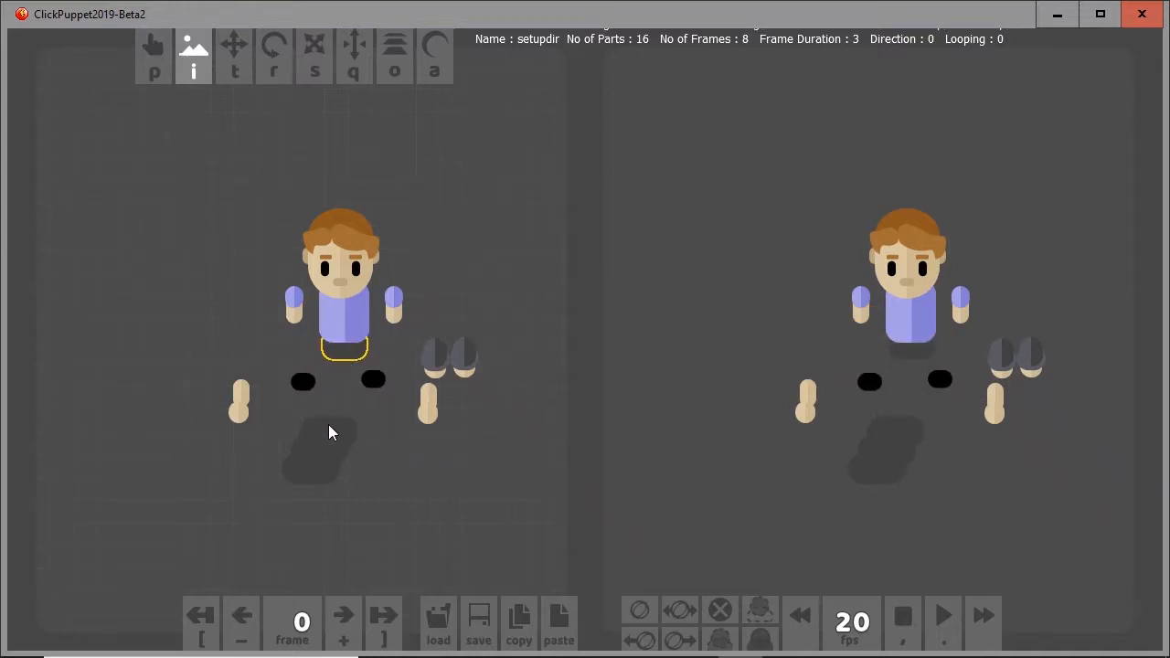
Change two of the remaining stacked parts to lower legs with white socks and separate them side by side
{"action": "left_click", "coordinate": [326, 424]}
{"action": "left_click", "coordinate": [325, 426]}
{"action": "left_click", "coordinate": [327, 431]}
{"action": "left_click_drag", "start_coordinate": [328, 438], "coordinate": [305, 410]}
{"action": "mouse_move", "coordinate": [323, 444]}
{"action": "left_mouse_down"}
{"action": "mouse_move", "coordinate": [357, 439]}
{"action": "mouse_move", "coordinate": [292, 451]}
{"action": "mouse_move", "coordinate": [329, 457]}
{"action": "left_mouse_up"}
{"action": "left_click", "coordinate": [357, 438]}
{"action": "left_click", "coordinate": [357, 437]}
{"action": "left_click", "coordinate": [357, 436]}
{"action": "left_click", "coordinate": [357, 435]}
Assemble the legs by placing the shoes under the lower legs, and the thighs and hips above them
{"action": "left_click_drag", "start_coordinate": [301, 383], "coordinate": [289, 473]}
{"action": "left_click_drag", "start_coordinate": [377, 381], "coordinate": [335, 474]}
{"action": "left_click", "coordinate": [336, 450]}
{"action": "left_click_drag", "start_coordinate": [435, 358], "coordinate": [289, 425]}
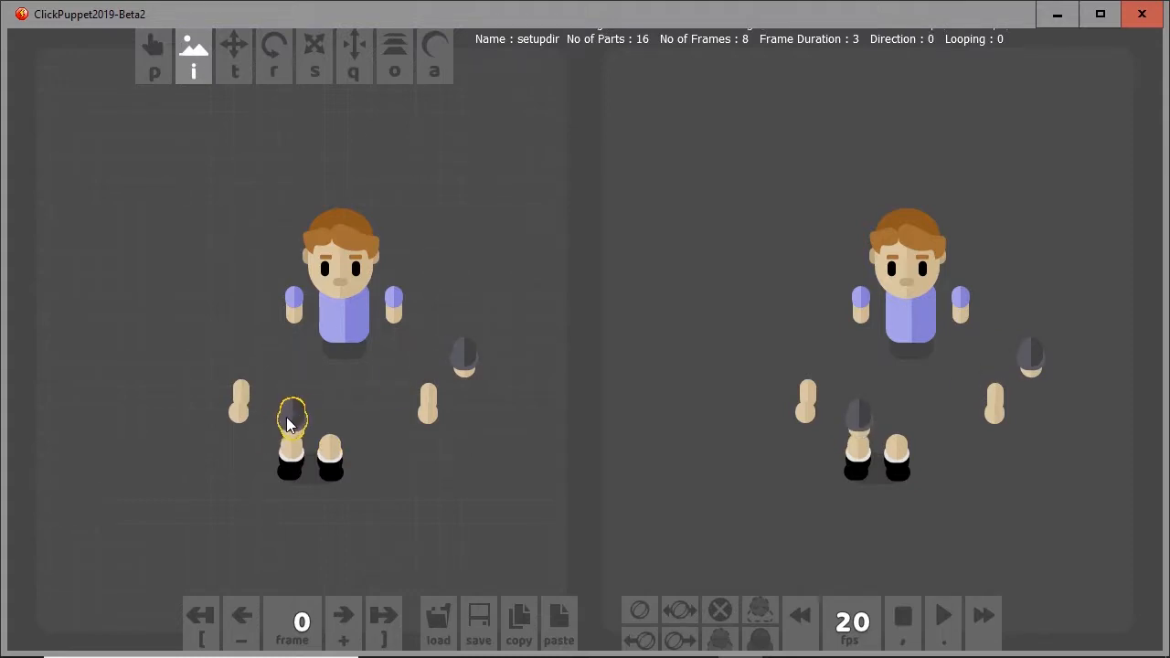
{"action": "left_click_drag", "start_coordinate": [463, 358], "coordinate": [329, 422]}
{"action": "left_click", "coordinate": [311, 423]}
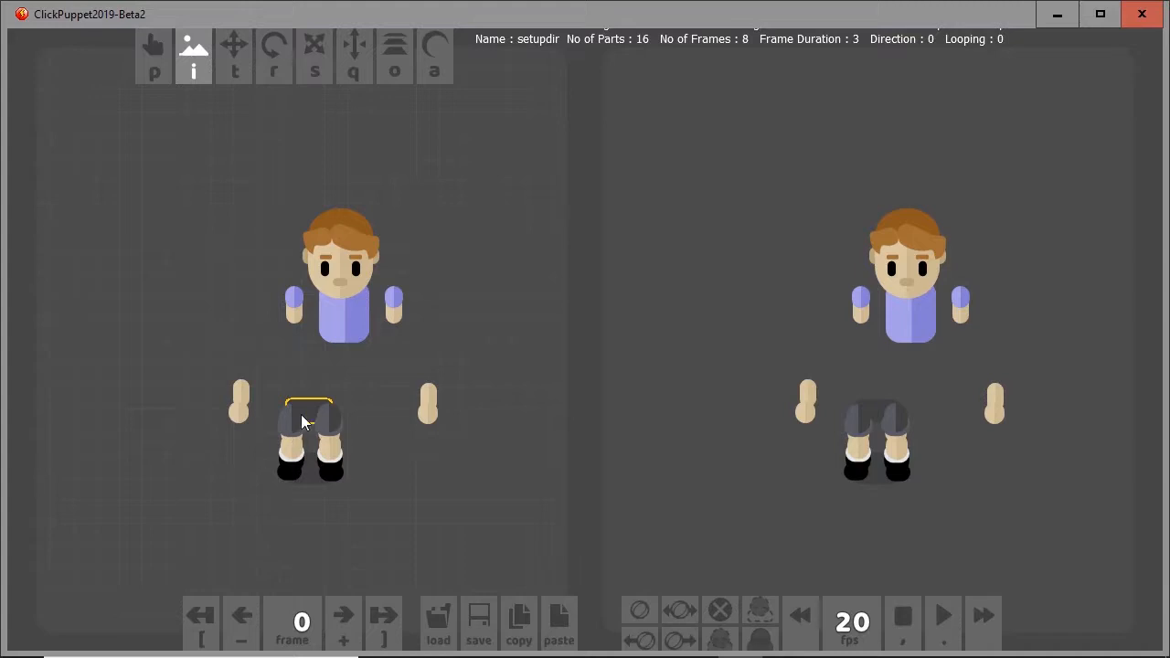
Place the torso on top of the hips and bring the left leg's parts into line beneath it
{"action": "left_click_drag", "start_coordinate": [345, 313], "coordinate": [309, 374]}
{"action": "left_click", "coordinate": [288, 427]}
{"action": "left_click_drag", "start_coordinate": [289, 451], "coordinate": [292, 451]}
{"action": "left_click_drag", "start_coordinate": [292, 429], "coordinate": [288, 472]}
Attach the upper arms, head, forearms and hands to the torso to complete the front-facing figure
{"action": "left_click_drag", "start_coordinate": [302, 302], "coordinate": [284, 363]}
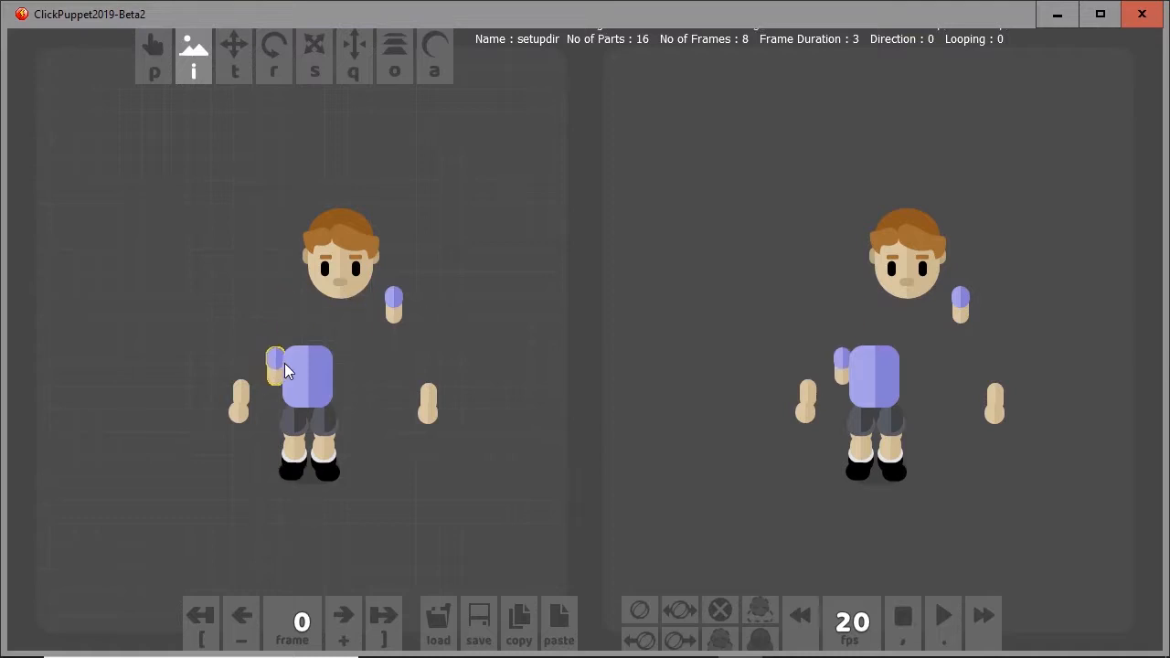
{"action": "left_click_drag", "start_coordinate": [393, 306], "coordinate": [340, 362]}
{"action": "left_click_drag", "start_coordinate": [340, 258], "coordinate": [307, 315]}
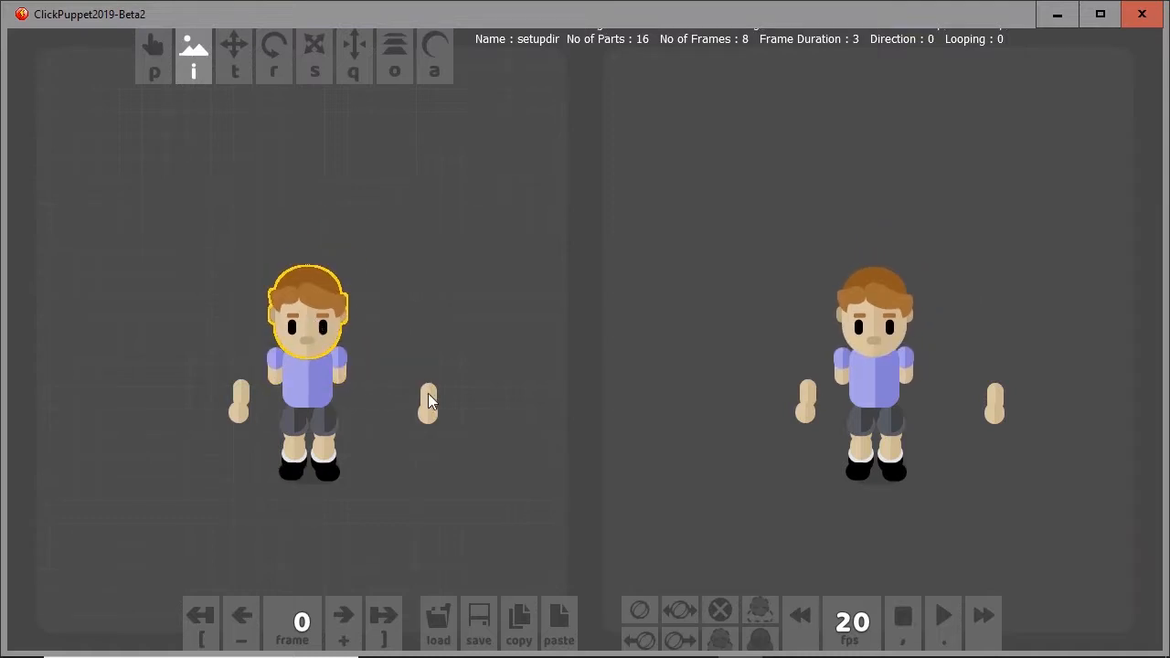
{"action": "left_click_drag", "start_coordinate": [427, 402], "coordinate": [351, 404]}
{"action": "left_click_drag", "start_coordinate": [239, 402], "coordinate": [271, 391]}
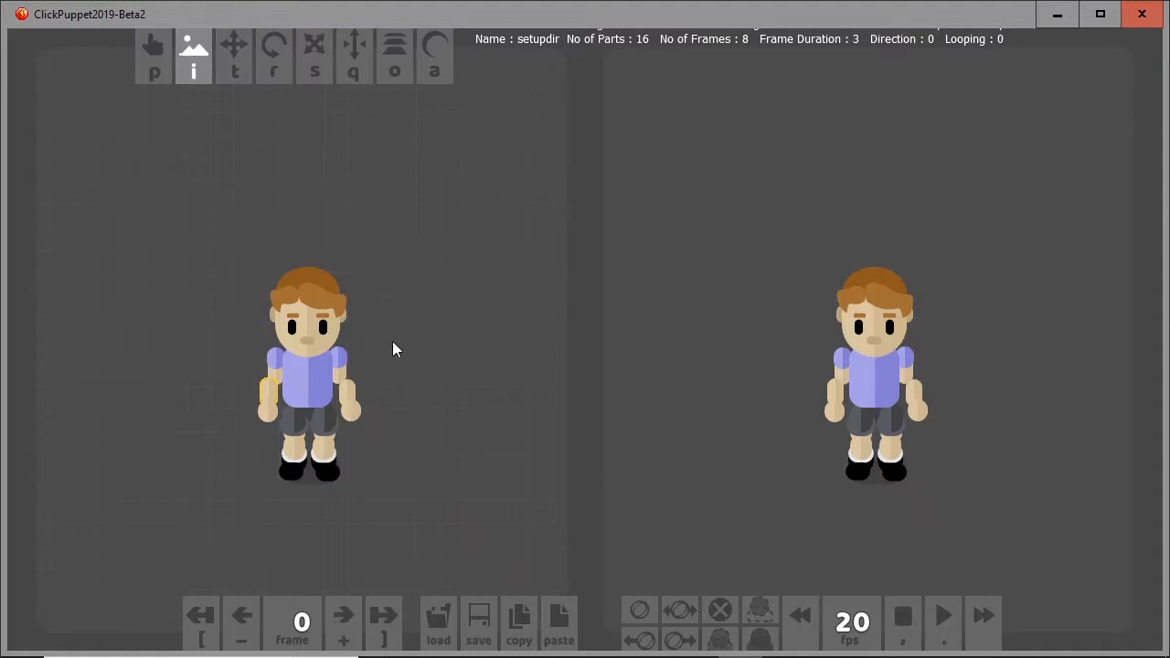
Rotate the right upper arm and forearm outward and join the hand to the end of the forearm
{"action": "left_click", "coordinate": [274, 66]}
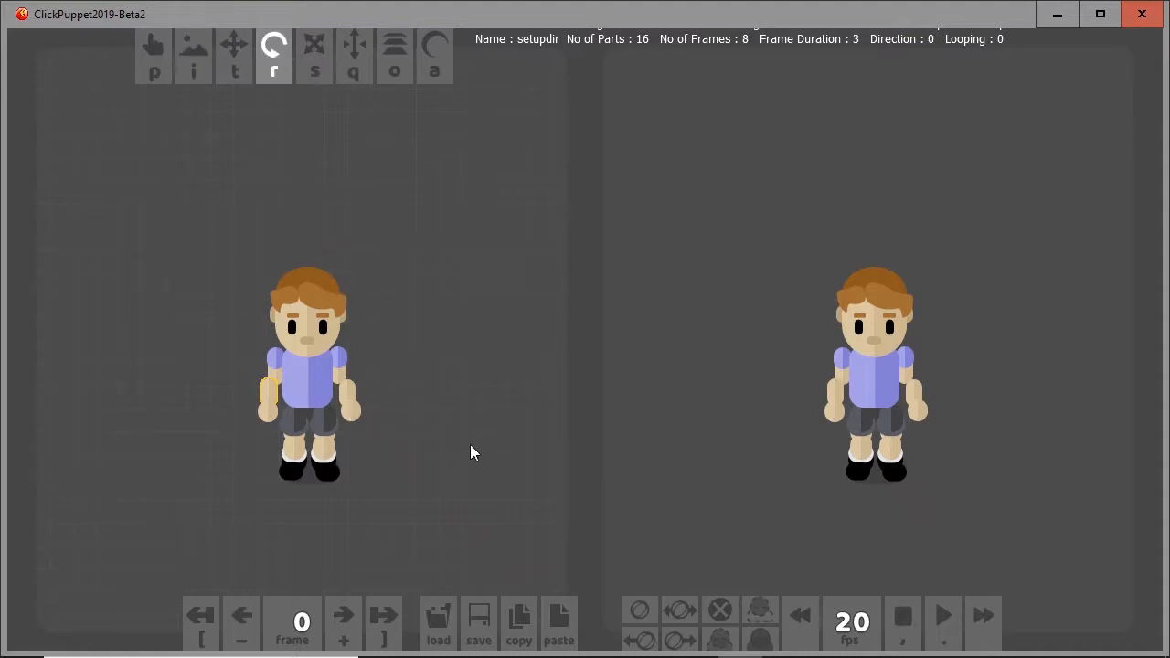
{"action": "left_click", "coordinate": [343, 369]}
{"action": "left_click_drag", "start_coordinate": [384, 355], "coordinate": [382, 349]}
{"action": "mouse_move", "coordinate": [366, 393]}
{"action": "left_mouse_down"}
{"action": "mouse_move", "coordinate": [375, 377]}
{"action": "mouse_move", "coordinate": [345, 388]}
{"action": "left_mouse_up"}
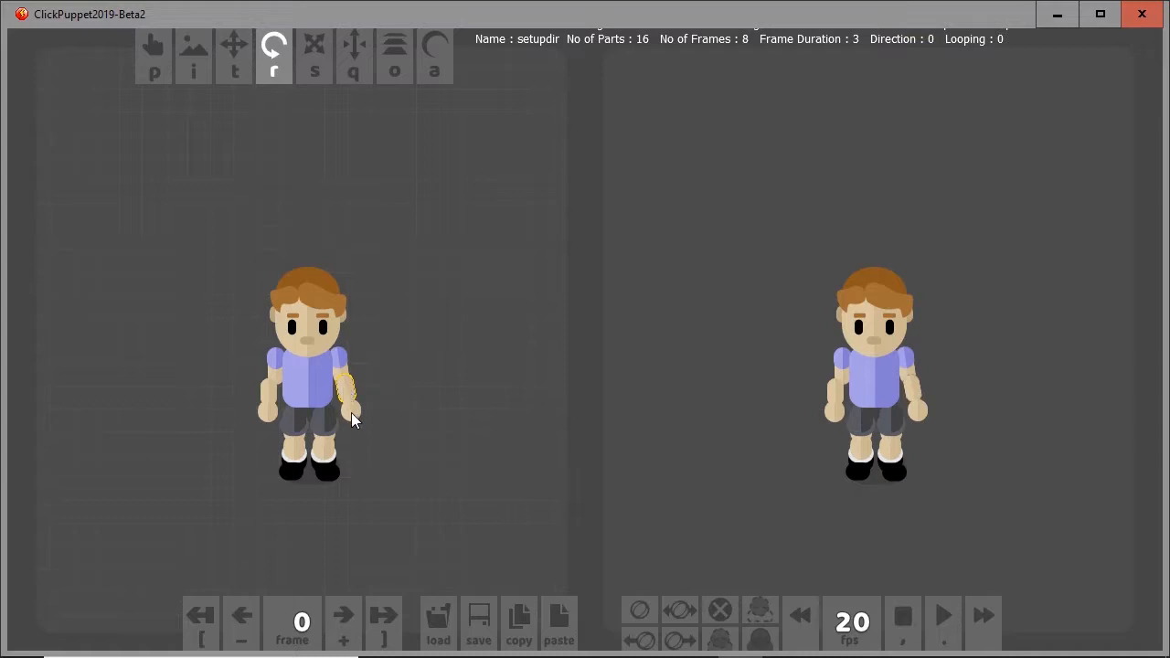
{"action": "left_click", "coordinate": [350, 408]}
{"action": "left_click", "coordinate": [344, 364]}
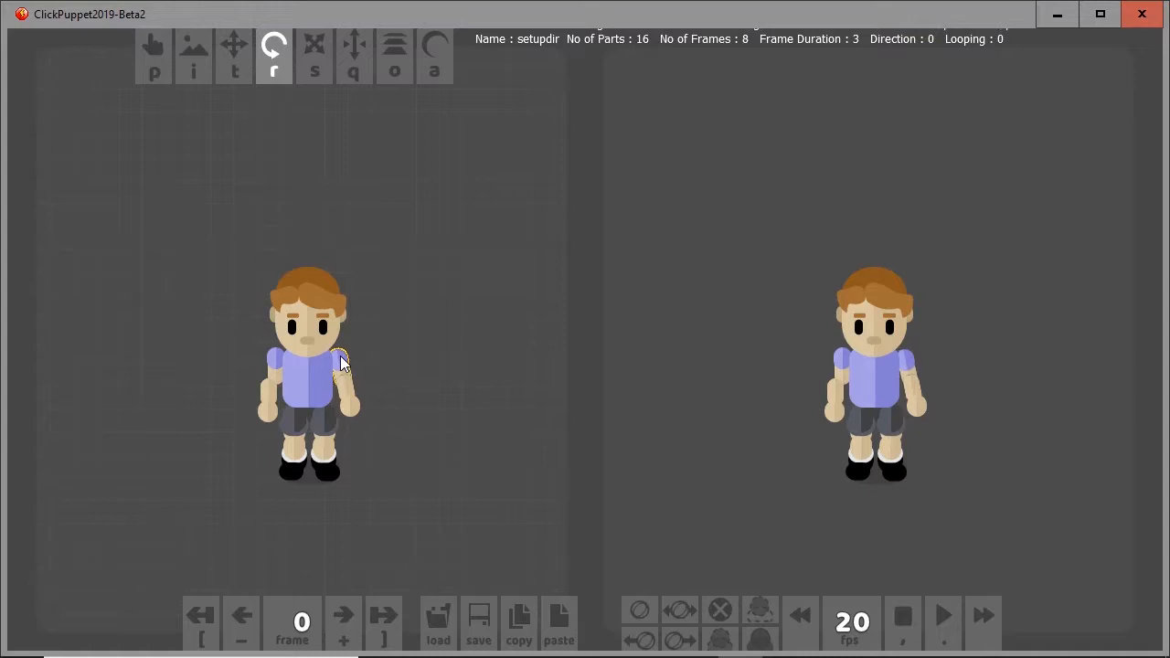
Rotate the left upper arm and forearm outward to match the other arm and reattach the hand
{"action": "left_click", "coordinate": [272, 363]}
{"action": "left_click", "coordinate": [268, 396]}
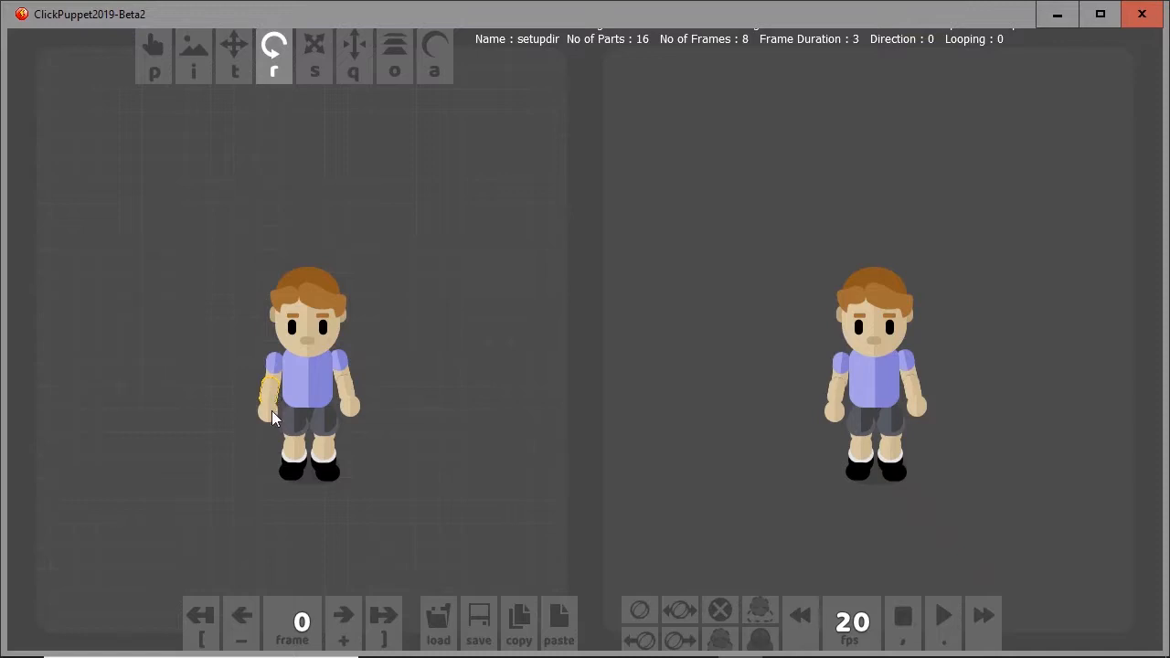
{"action": "left_click", "coordinate": [265, 410]}
Save the animation as SetupDir.txt in the testfiles folder
{"action": "left_click", "coordinate": [484, 625]}
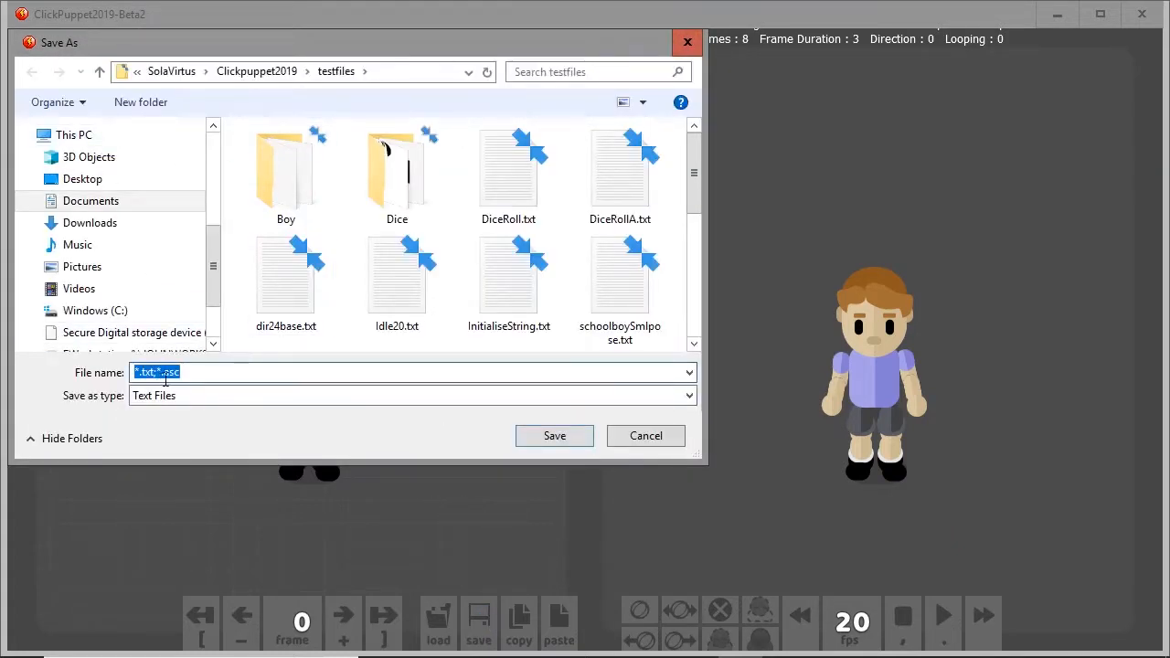
{"action": "type", "text": "S"}
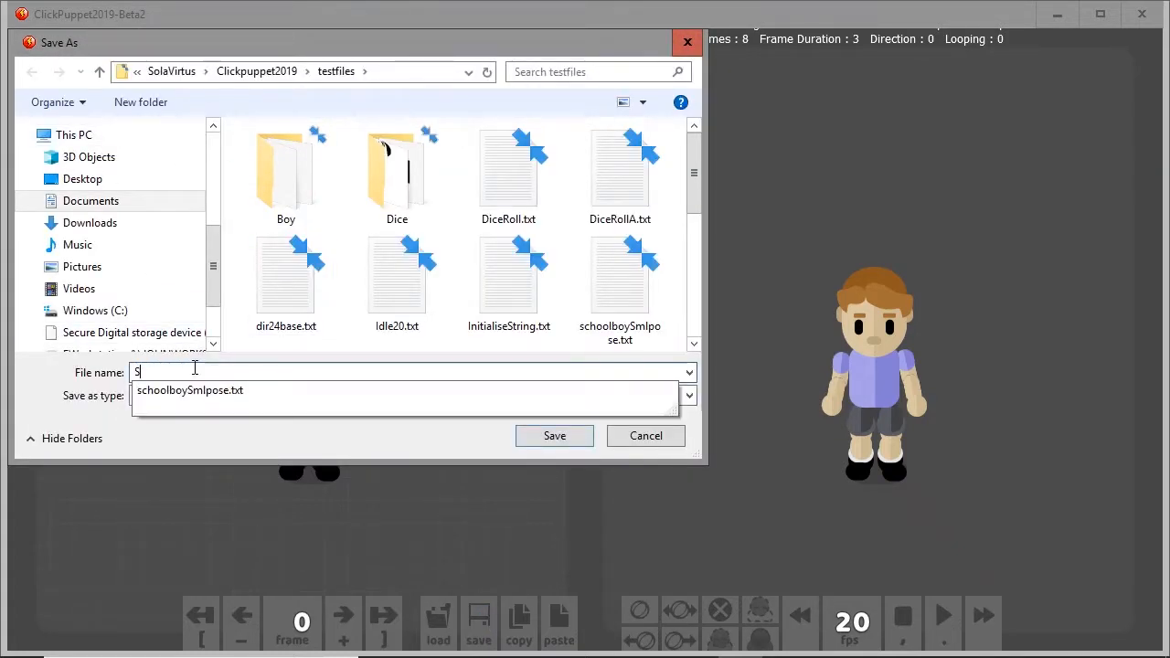
{"action": "type", "text": "etupDir.txt"}
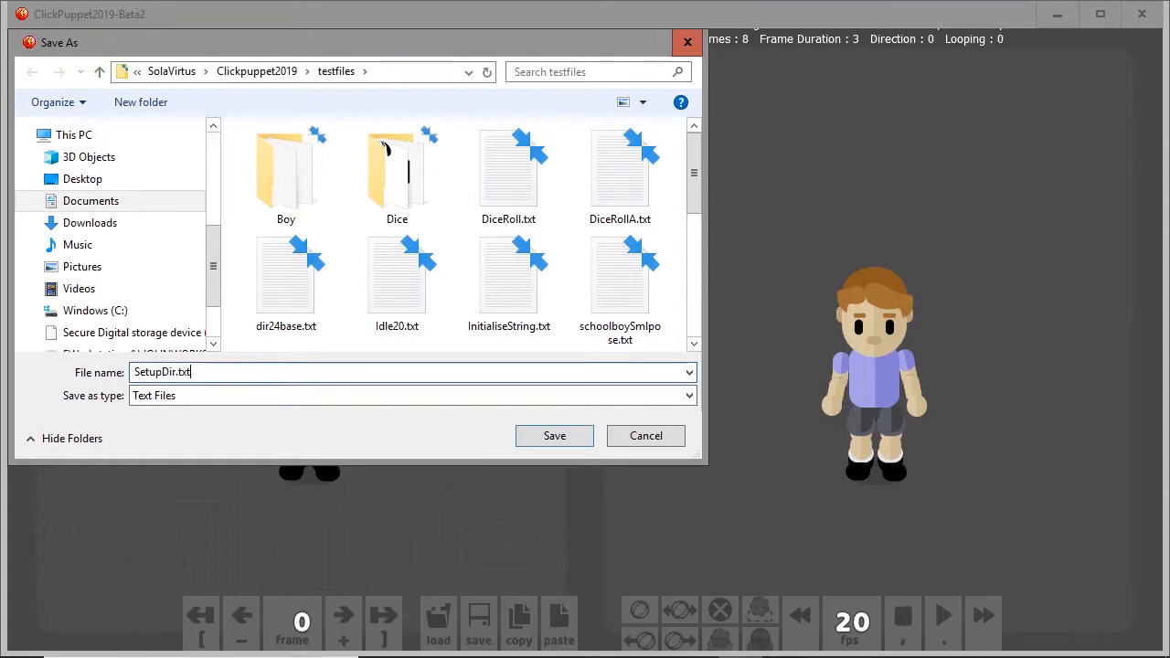
{"action": "key", "text": "Return"}
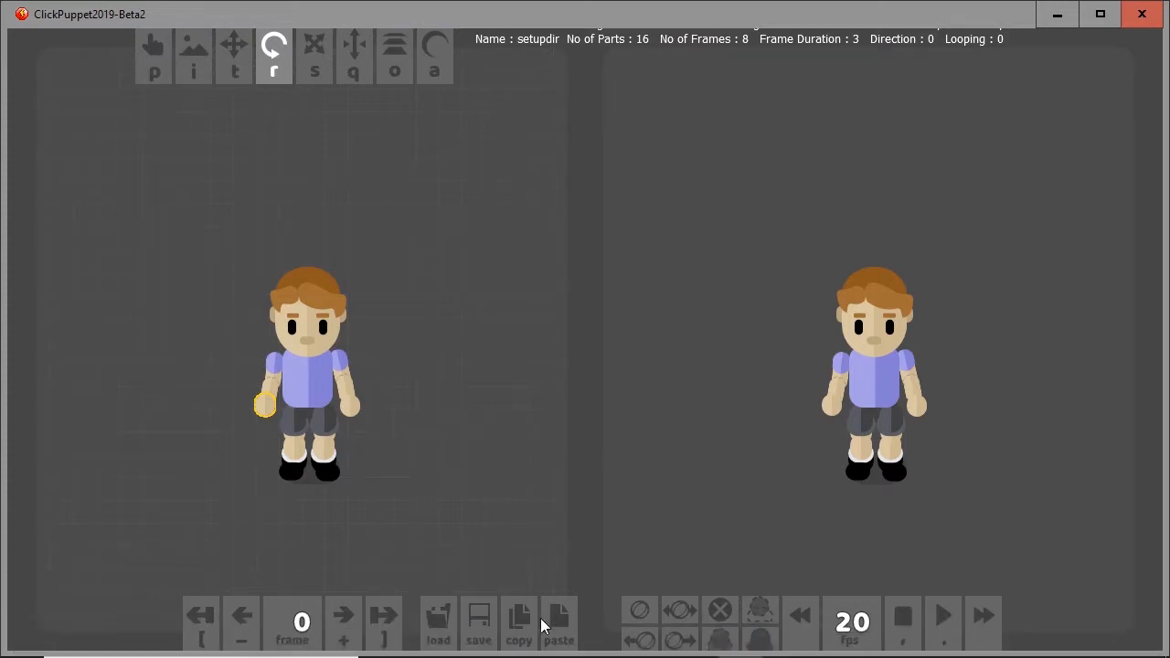
Paste the assembled pose into frame 1 and switch its head and torso to the angled, left-turned images
{"action": "left_click", "coordinate": [344, 624]}
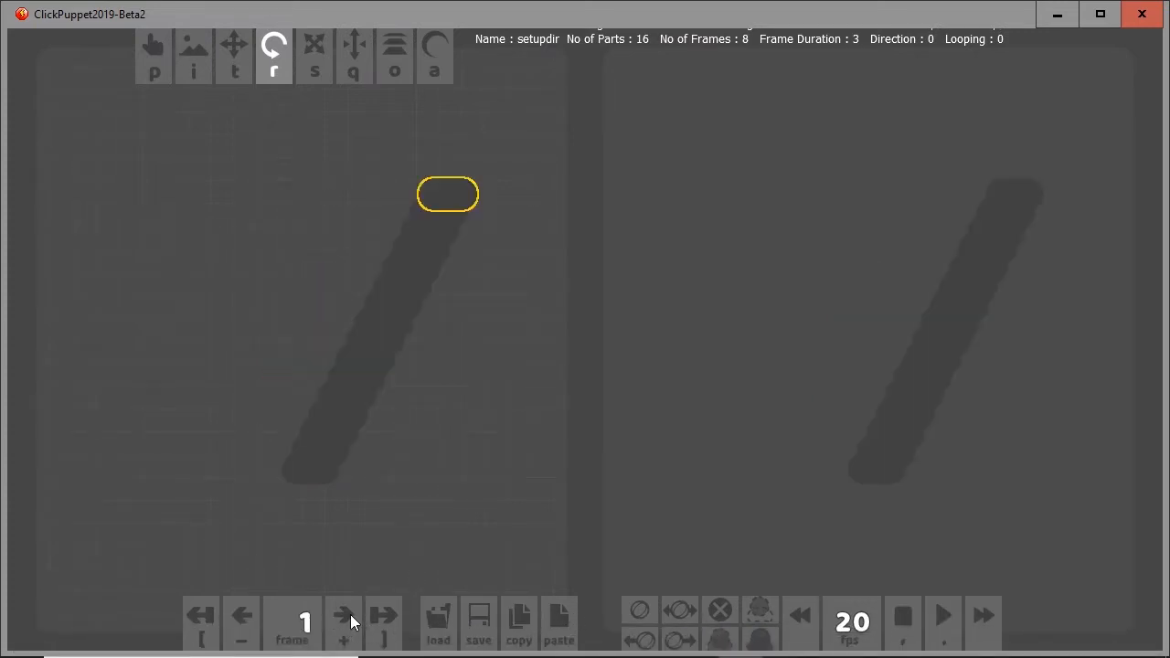
{"action": "left_click", "coordinate": [555, 629]}
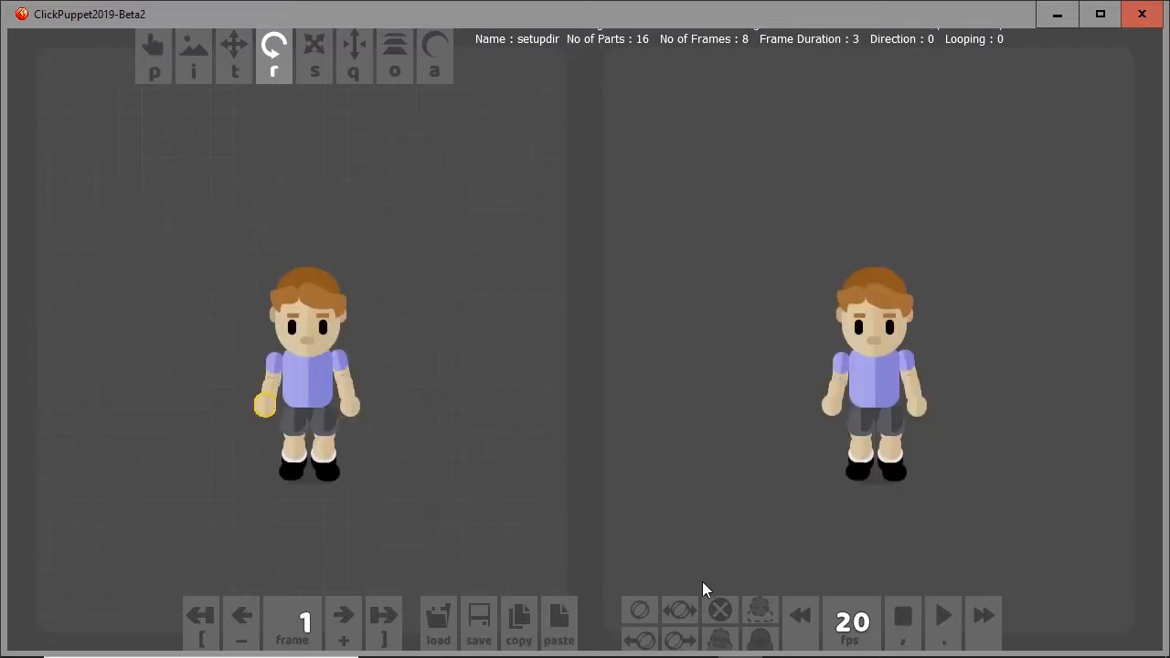
{"action": "key", "text": "i"}
{"action": "left_click", "coordinate": [311, 337]}
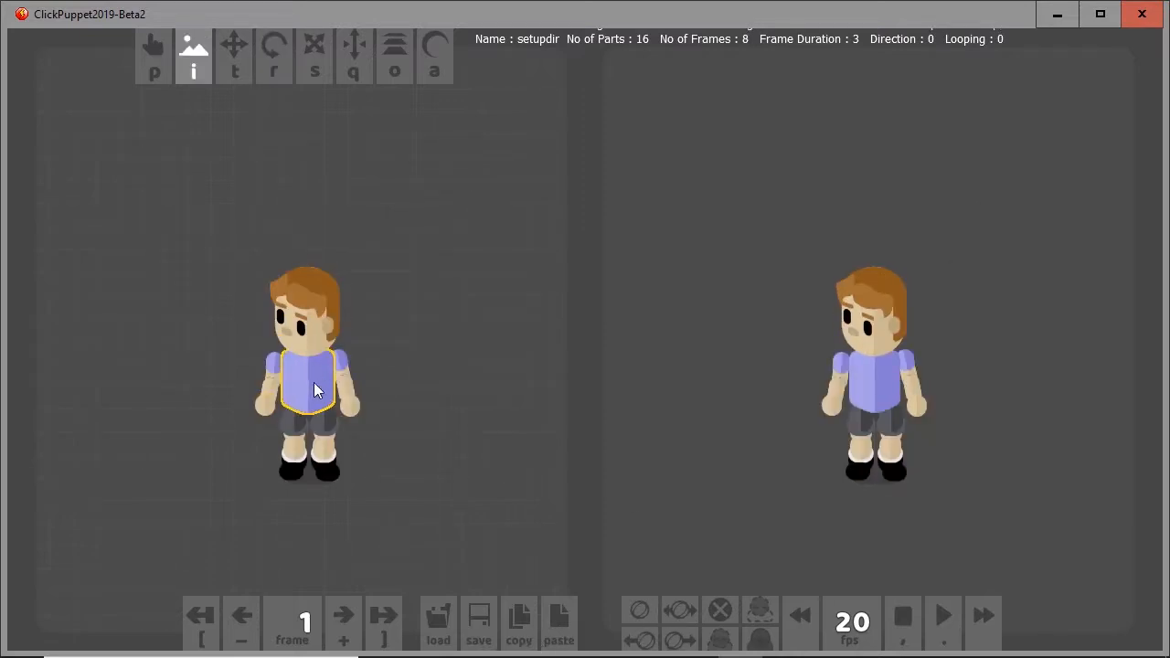
Change the thighs and shoes in frame 1 to angled images and offset the legs to match the turned torso
{"action": "left_click", "coordinate": [327, 428]}
{"action": "left_click", "coordinate": [326, 432]}
{"action": "left_click", "coordinate": [294, 425]}
{"action": "left_click", "coordinate": [295, 466]}
{"action": "left_click", "coordinate": [295, 473]}
{"action": "left_click", "coordinate": [325, 469]}
In frame 1, place the left-hand arm behind the torso and shift the right-hand arm inward and down
{"action": "left_click", "coordinate": [279, 370]}
{"action": "left_click", "coordinate": [278, 370]}
{"action": "left_click", "coordinate": [341, 380]}
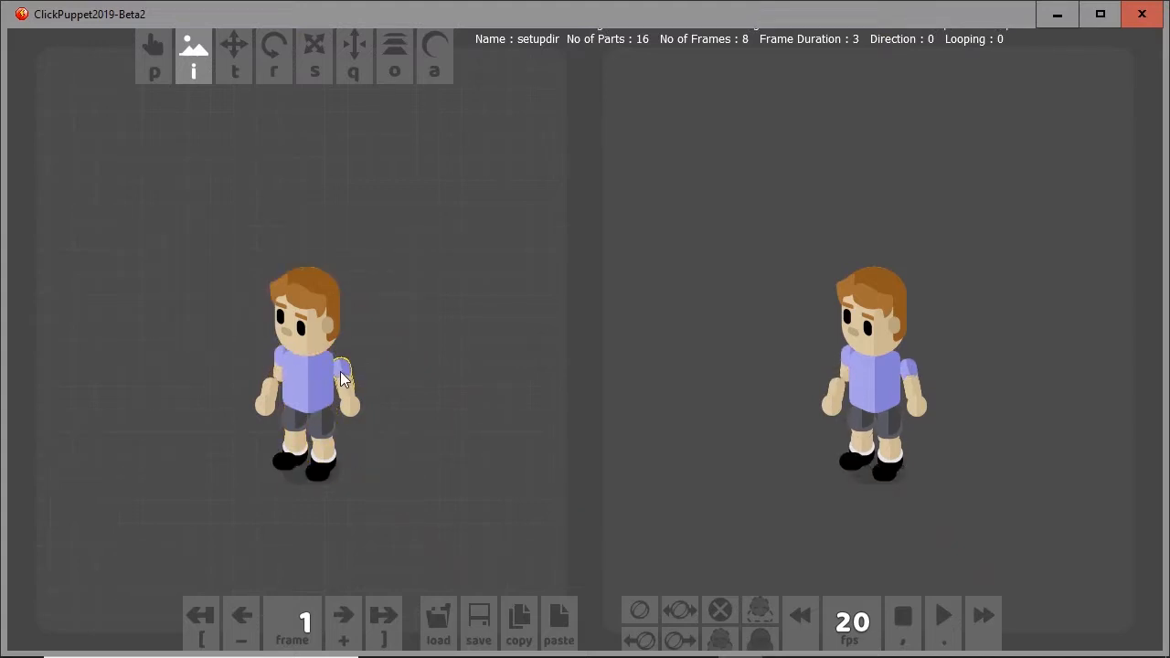
{"action": "left_click", "coordinate": [352, 413]}
{"action": "left_click", "coordinate": [333, 371]}
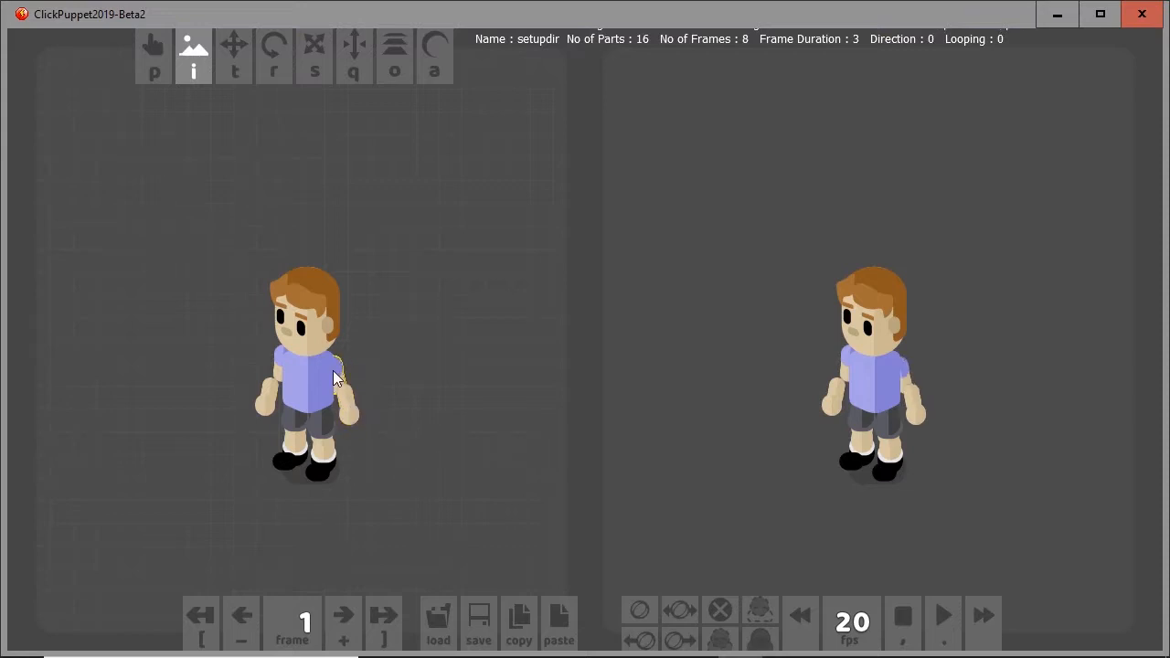
Layer frame 1's right-hand arm in front of the torso, then tuck both arms and hands closer to the body
{"action": "key", "text": "o"}
{"action": "left_click", "coordinate": [335, 379]}
{"action": "left_click_drag", "start_coordinate": [350, 417], "coordinate": [345, 417]}
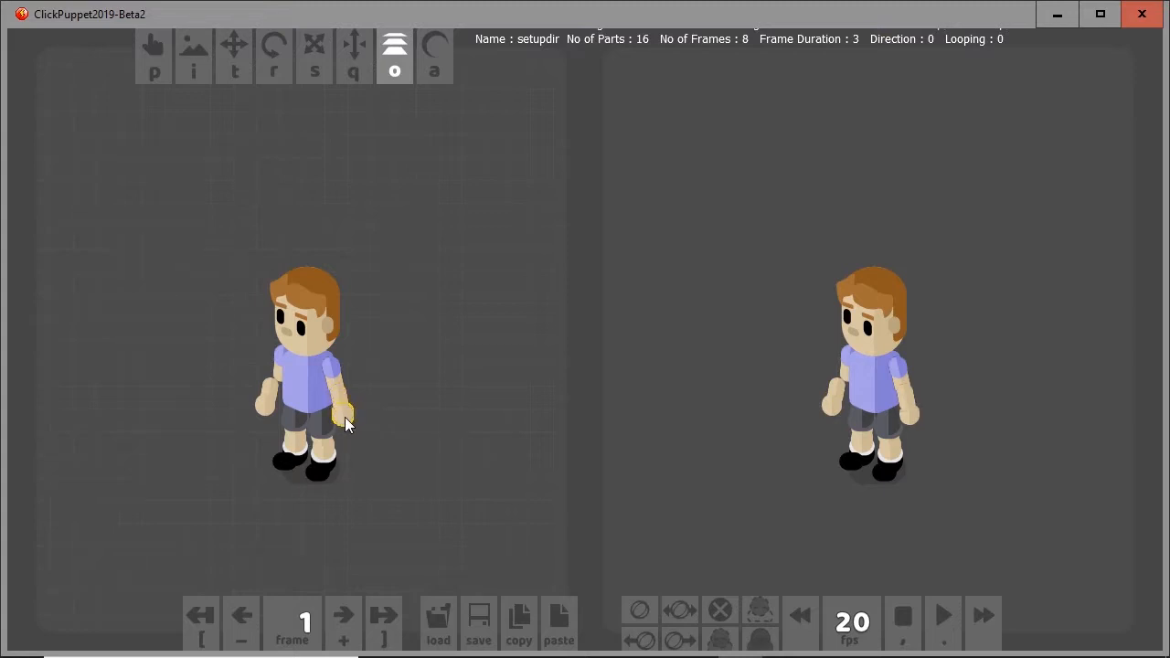
{"action": "left_click", "coordinate": [280, 365]}
{"action": "mouse_move", "coordinate": [268, 407]}
{"action": "left_mouse_down"}
{"action": "mouse_move", "coordinate": [282, 413]}
{"action": "mouse_move", "coordinate": [271, 396]}
{"action": "mouse_move", "coordinate": [305, 423]}
{"action": "mouse_move", "coordinate": [431, 438]}
{"action": "mouse_move", "coordinate": [352, 406]}
{"action": "mouse_move", "coordinate": [302, 415]}
{"action": "mouse_move", "coordinate": [304, 447]}
{"action": "left_mouse_up"}
Check frame 1 against the neighbouring frame and paste its pose into frame 2
{"action": "left_click", "coordinate": [249, 622]}
{"action": "left_click", "coordinate": [345, 627]}
{"action": "left_click", "coordinate": [276, 616]}
{"action": "left_click", "coordinate": [344, 630]}
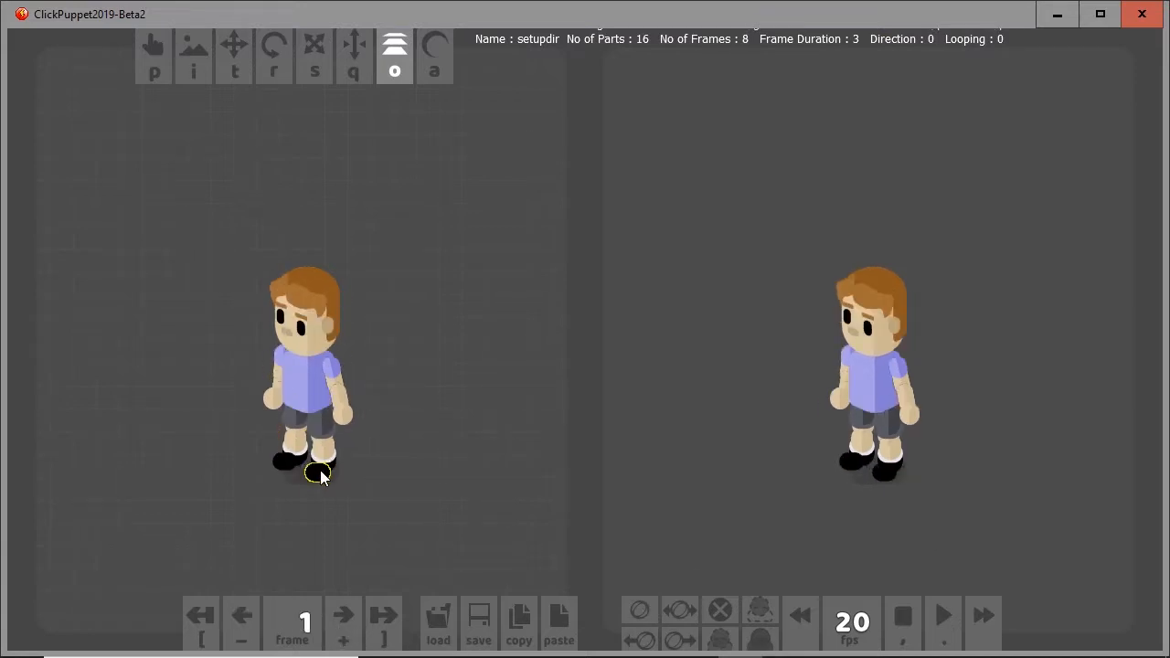
{"action": "left_click", "coordinate": [271, 615]}
{"action": "left_click", "coordinate": [339, 619]}
{"action": "left_click", "coordinate": [343, 629]}
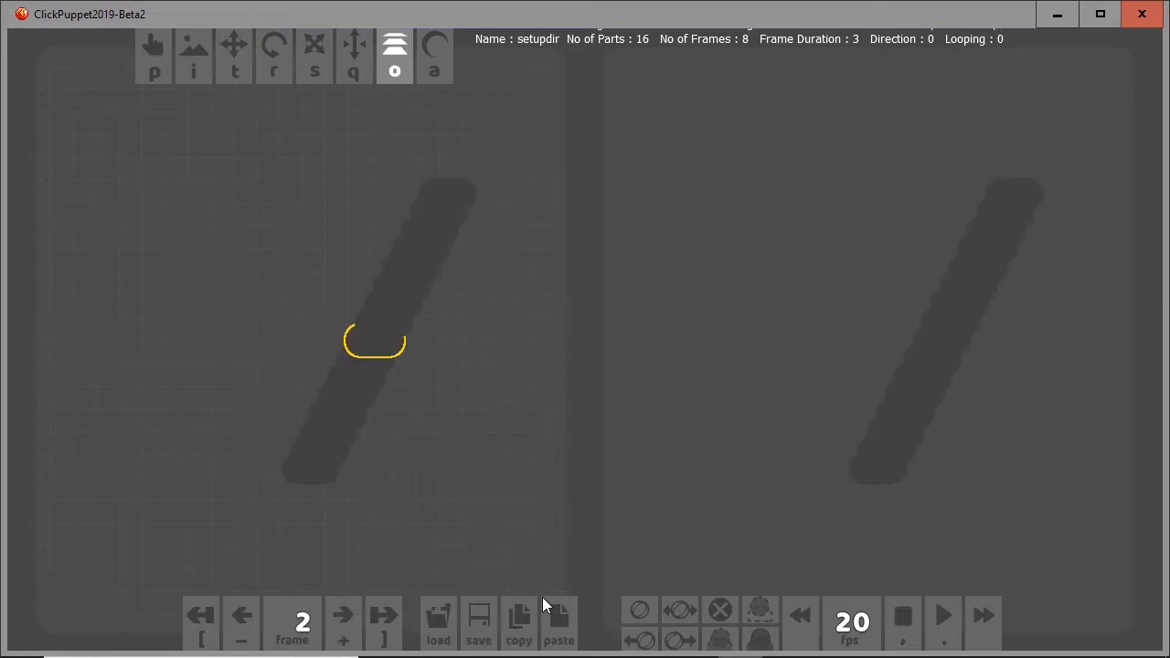
{"action": "left_click", "coordinate": [552, 630]}
Switch frame 2's head to the left-profile image and move both arms in against the body
{"action": "key", "text": "i"}
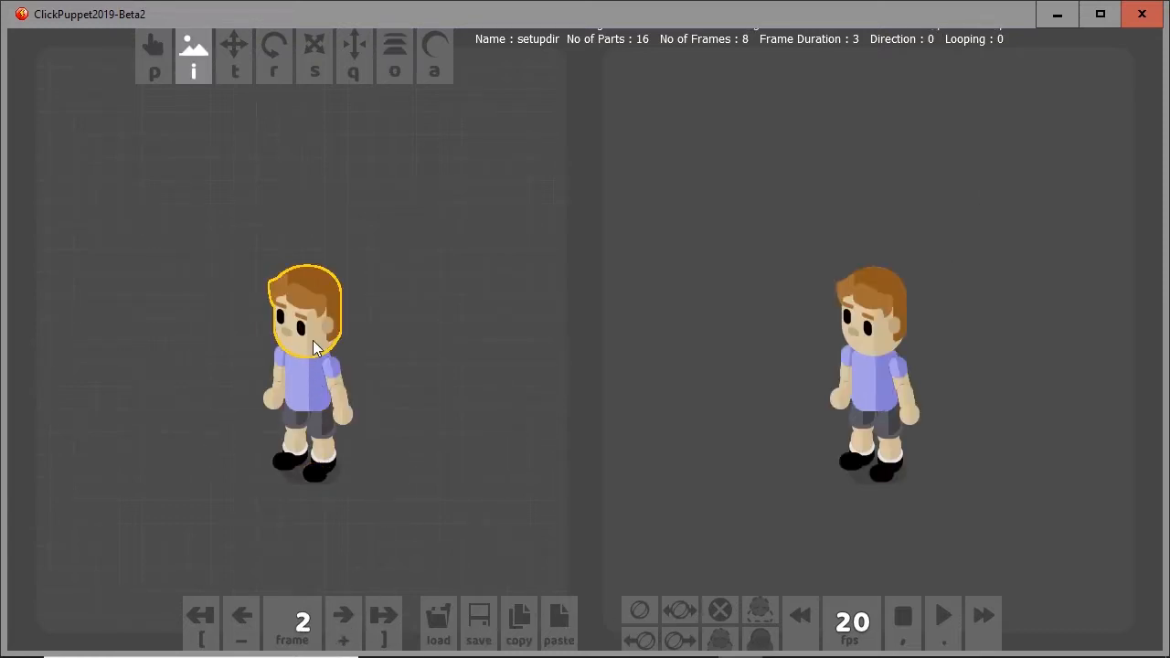
{"action": "left_click", "coordinate": [318, 329]}
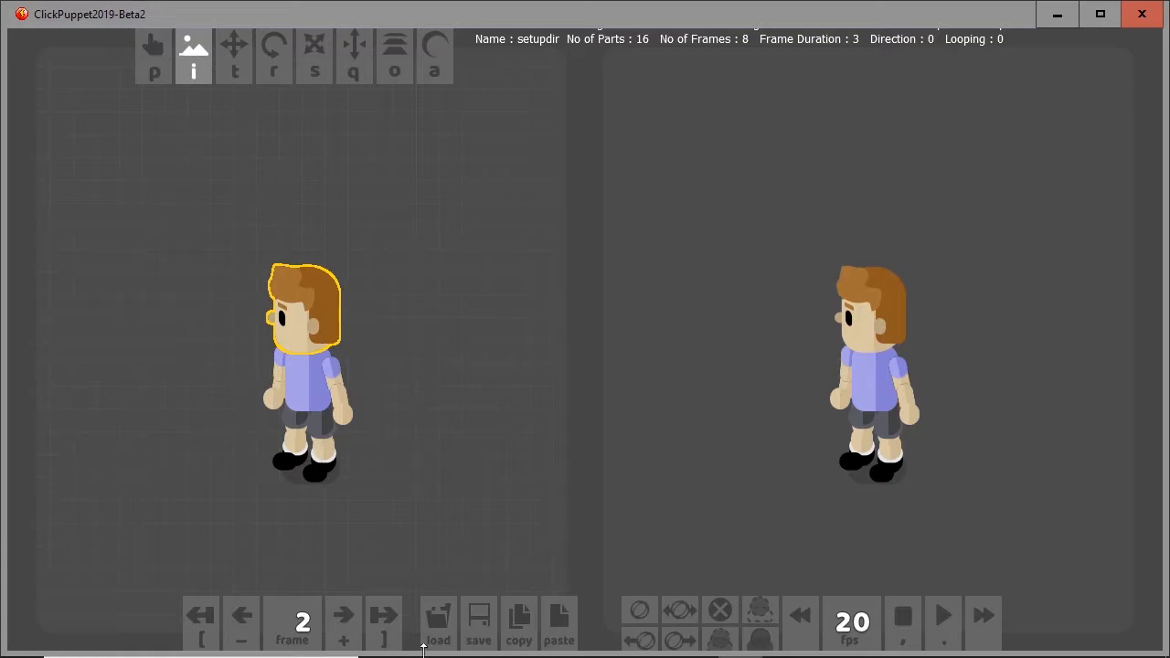
{"action": "key", "text": "r"}
{"action": "left_click", "coordinate": [282, 373]}
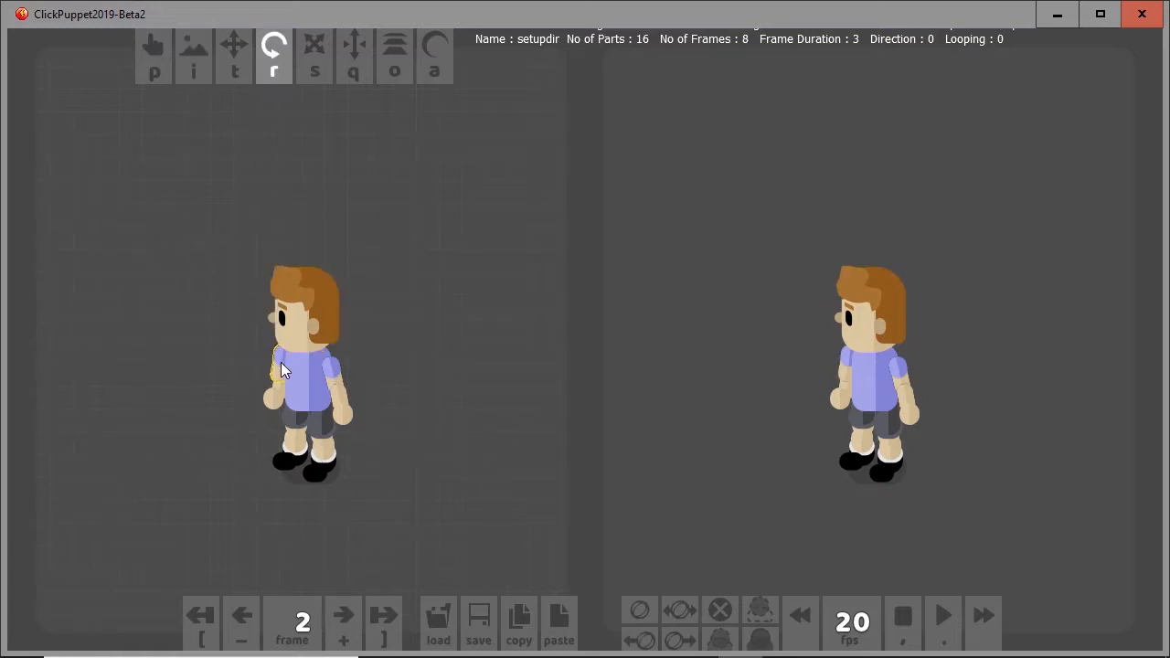
{"action": "left_click_drag", "start_coordinate": [283, 388], "coordinate": [278, 397]}
{"action": "left_click_drag", "start_coordinate": [336, 369], "coordinate": [301, 424]}
Bring frame 2's legs together with the shoes pointing left, and adjust the far arm and shoe layering for the profile view
{"action": "left_click_drag", "start_coordinate": [325, 450], "coordinate": [315, 450]}
{"action": "mouse_move", "coordinate": [297, 443]}
{"action": "left_mouse_down"}
{"action": "mouse_move", "coordinate": [307, 429]}
{"action": "mouse_move", "coordinate": [399, 453]}
{"action": "mouse_move", "coordinate": [384, 450]}
{"action": "mouse_move", "coordinate": [405, 425]}
{"action": "mouse_move", "coordinate": [332, 416]}
{"action": "mouse_move", "coordinate": [308, 464]}
{"action": "mouse_move", "coordinate": [303, 419]}
{"action": "mouse_move", "coordinate": [292, 449]}
{"action": "mouse_move", "coordinate": [331, 464]}
{"action": "mouse_move", "coordinate": [300, 466]}
{"action": "left_mouse_up"}
{"action": "key", "text": "o"}
{"action": "key", "text": "r"}
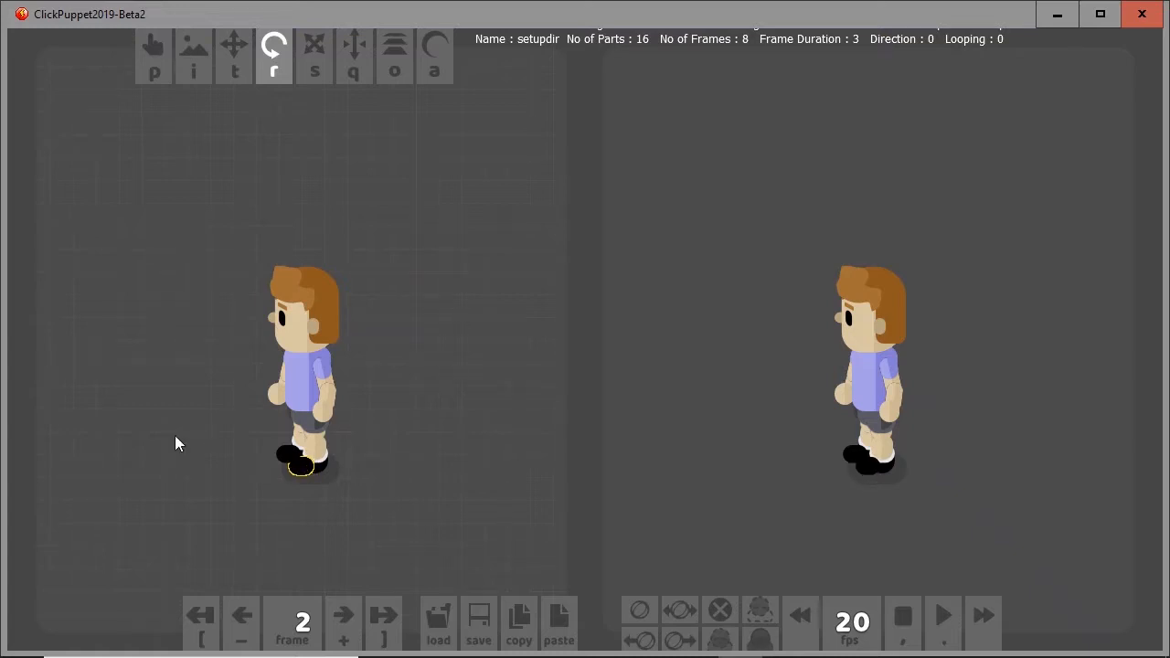
{"action": "left_click_drag", "start_coordinate": [284, 369], "coordinate": [286, 384]}
{"action": "left_click", "coordinate": [297, 464]}
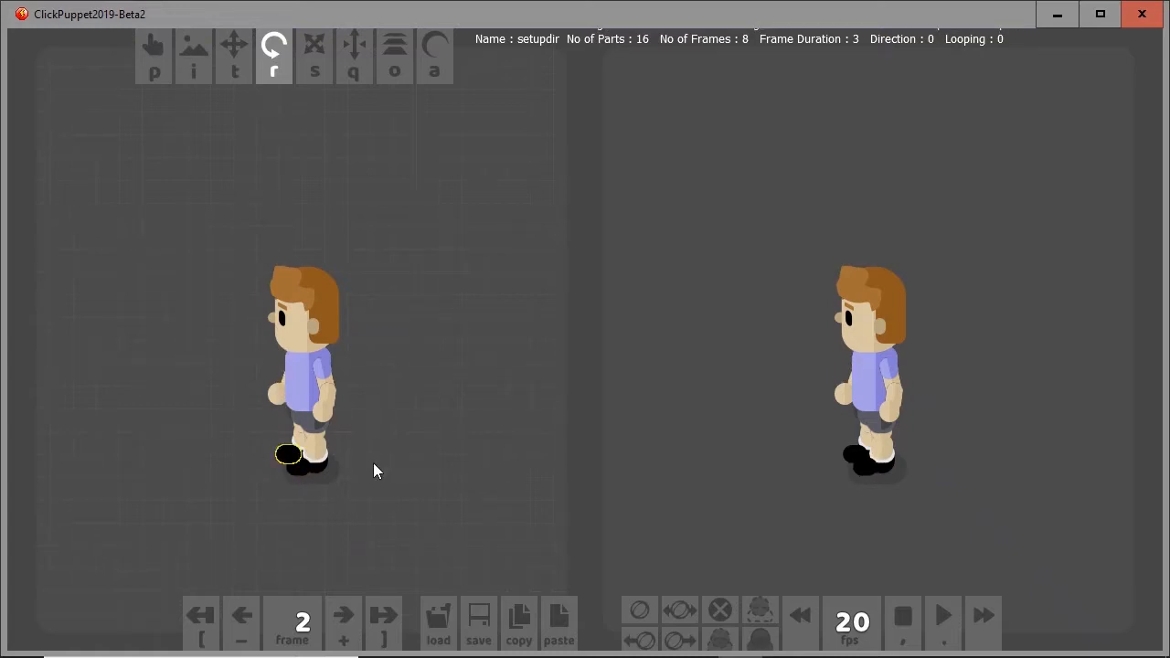
Copy the angled pose from frame 1 and paste it into frame 3
{"action": "left_click", "coordinate": [346, 624]}
{"action": "left_click", "coordinate": [254, 620]}
{"action": "left_click", "coordinate": [251, 625]}
{"action": "left_click", "coordinate": [344, 621]}
{"action": "left_click", "coordinate": [343, 621]}
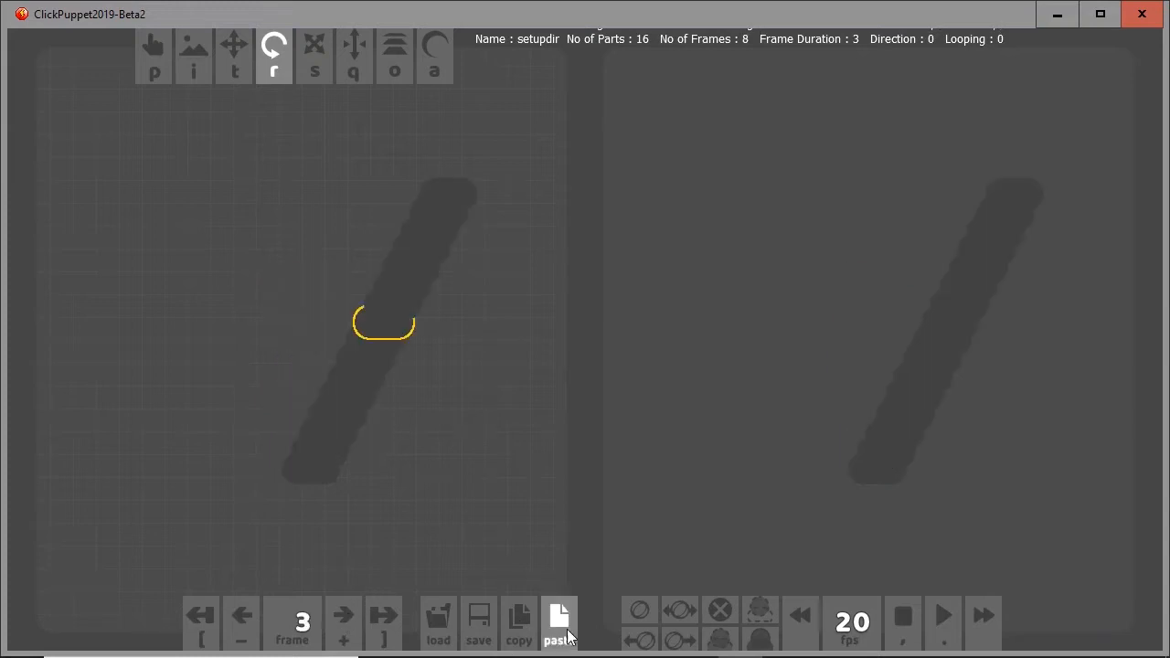
{"action": "left_click", "coordinate": [559, 631]}
Move frame 3's shoes upward and layer them behind the lower legs so the toes point away to the left
{"action": "mouse_move", "coordinate": [334, 458]}
{"action": "left_mouse_down"}
{"action": "mouse_move", "coordinate": [297, 466]}
{"action": "mouse_move", "coordinate": [308, 460]}
{"action": "mouse_move", "coordinate": [283, 454]}
{"action": "mouse_move", "coordinate": [317, 457]}
{"action": "mouse_move", "coordinate": [314, 448]}
{"action": "left_mouse_up"}
{"action": "key", "text": "o"}
{"action": "left_click", "coordinate": [283, 452]}
{"action": "left_click_drag", "start_coordinate": [480, 481], "coordinate": [479, 480]}
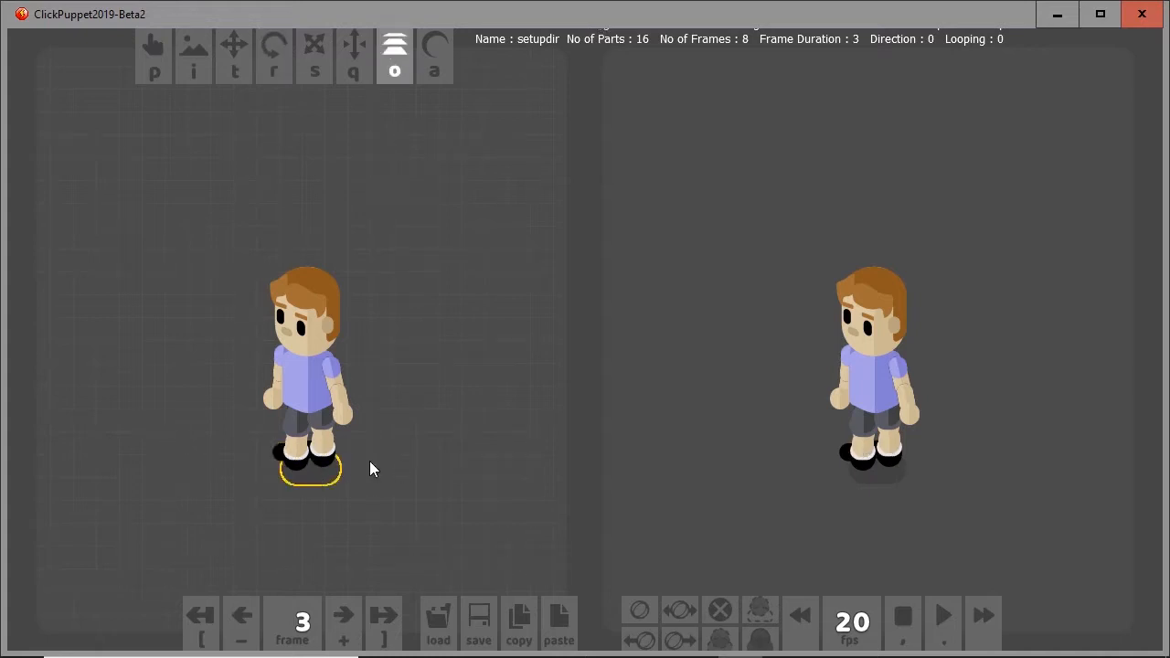
Swap frame 3's arm layering, placing the right-hand arm behind the torso and the left-hand arm in front, and reattach the hands
{"action": "left_click", "coordinate": [346, 366]}
{"action": "left_click", "coordinate": [343, 377]}
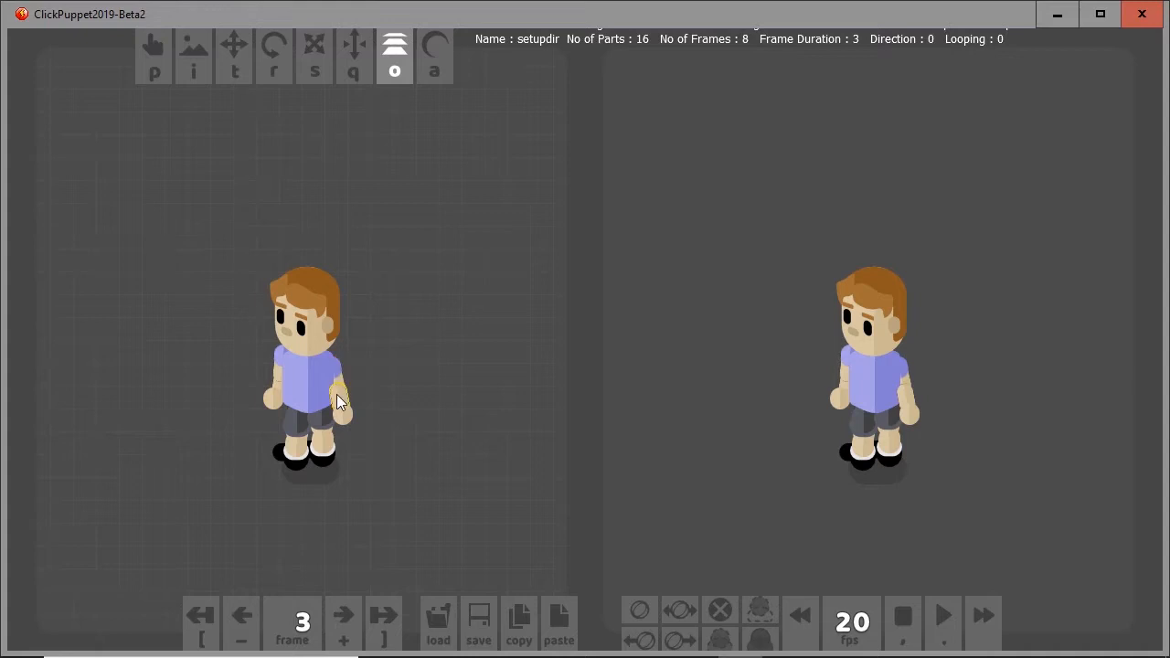
{"action": "left_click", "coordinate": [338, 366]}
{"action": "left_click", "coordinate": [339, 383]}
{"action": "left_click", "coordinate": [282, 364]}
{"action": "left_click", "coordinate": [268, 397]}
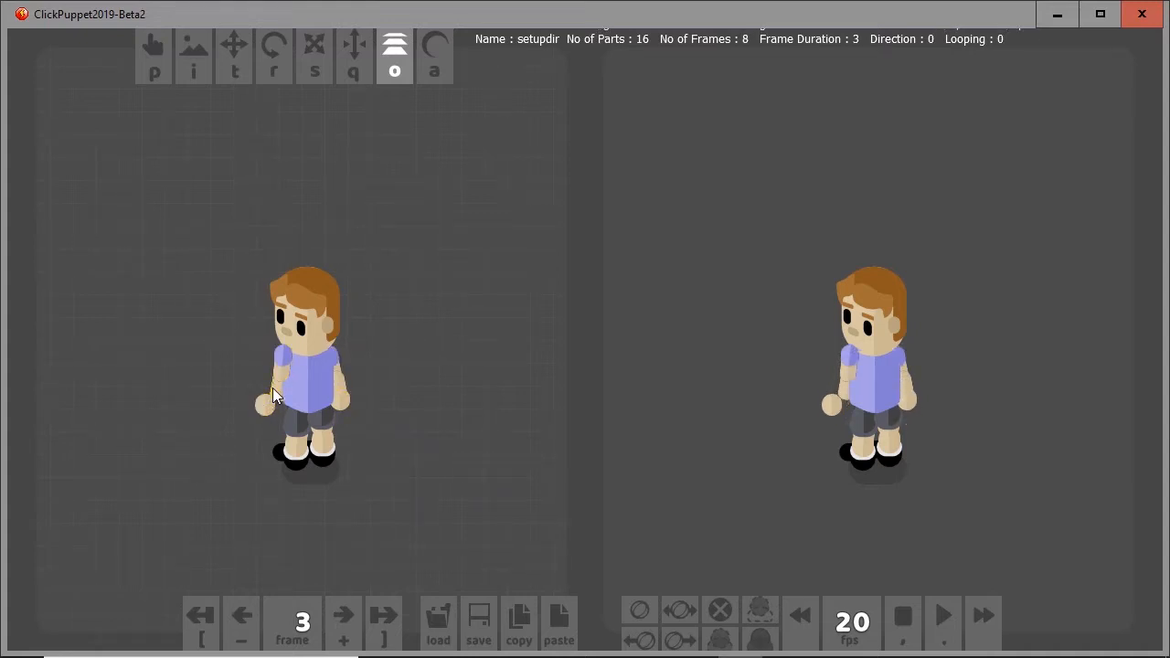
{"action": "left_click_drag", "start_coordinate": [280, 371], "coordinate": [275, 413]}
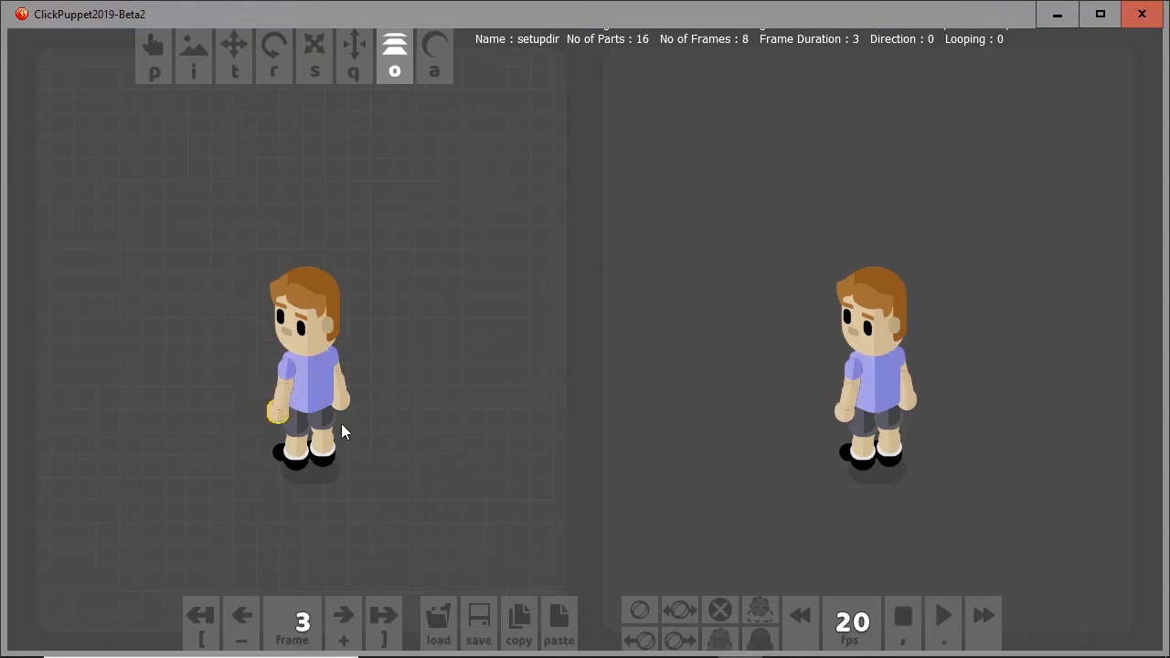
Switch frame 3's head to the back-left image and adjust the left-hand leg and shoe
{"action": "left_click", "coordinate": [320, 341]}
{"action": "key", "text": "i"}
{"action": "scroll", "coordinate": [320, 341], "scroll_direction": "down", "scroll_amount": 4}
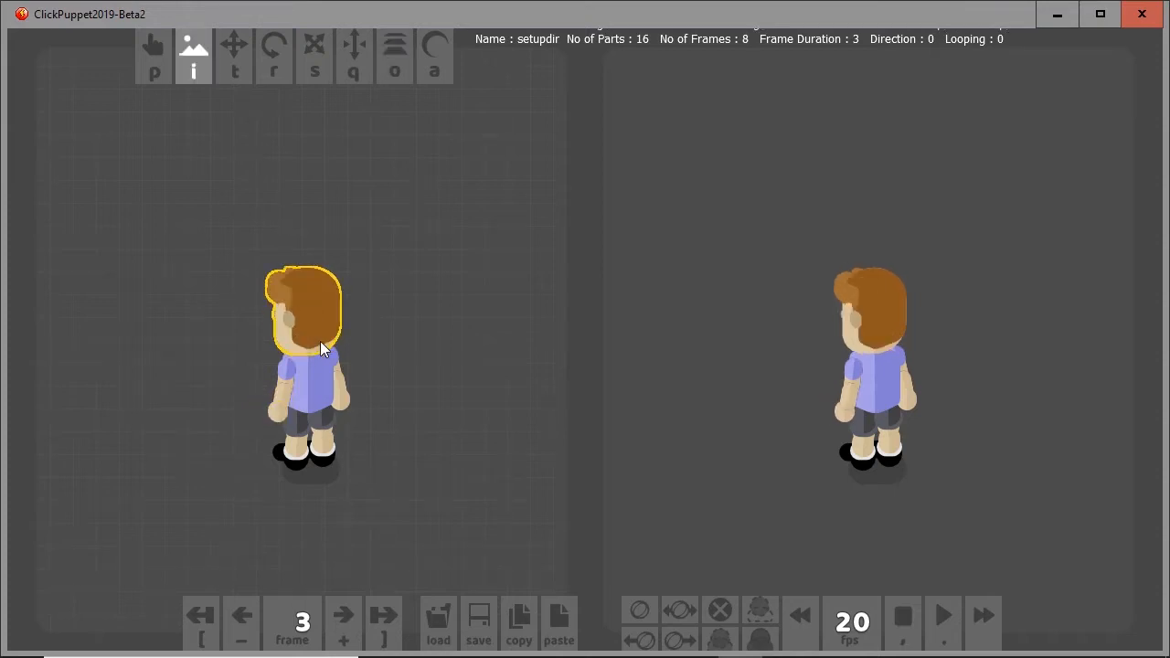
{"action": "key", "text": "o"}
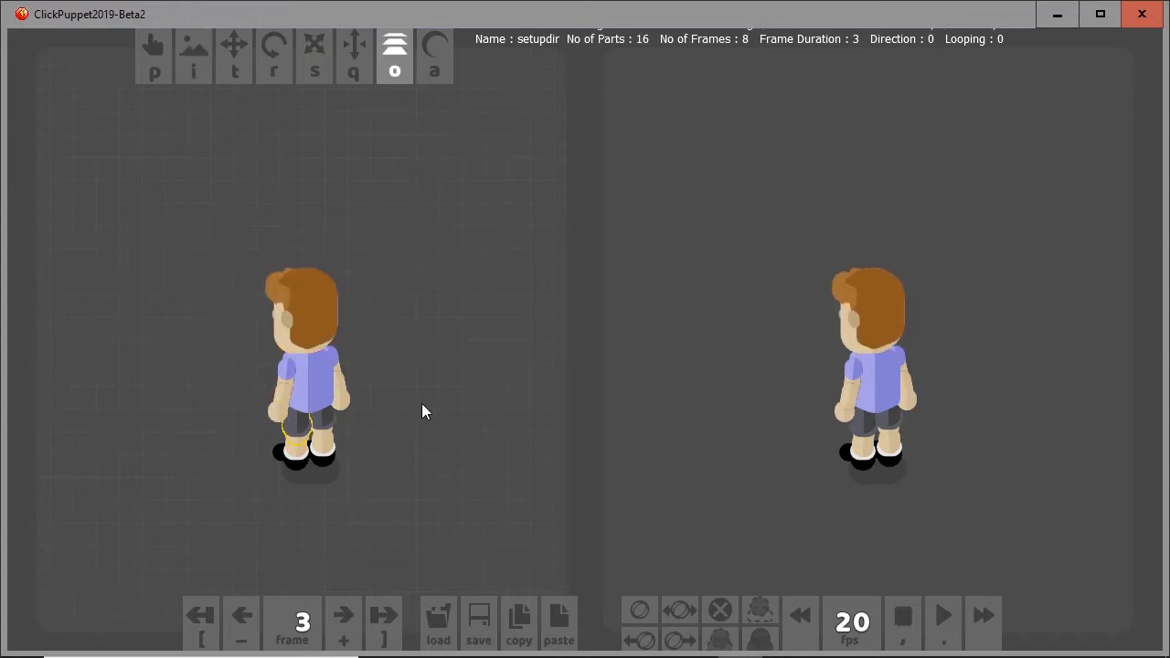
{"action": "left_click_drag", "start_coordinate": [302, 423], "coordinate": [301, 471]}
Go to frame 4 and switch the head to the back-view image
{"action": "key", "text": "plus"}
{"action": "key", "text": "i"}
{"action": "scroll", "coordinate": [313, 325], "scroll_direction": "down", "scroll_amount": 2}
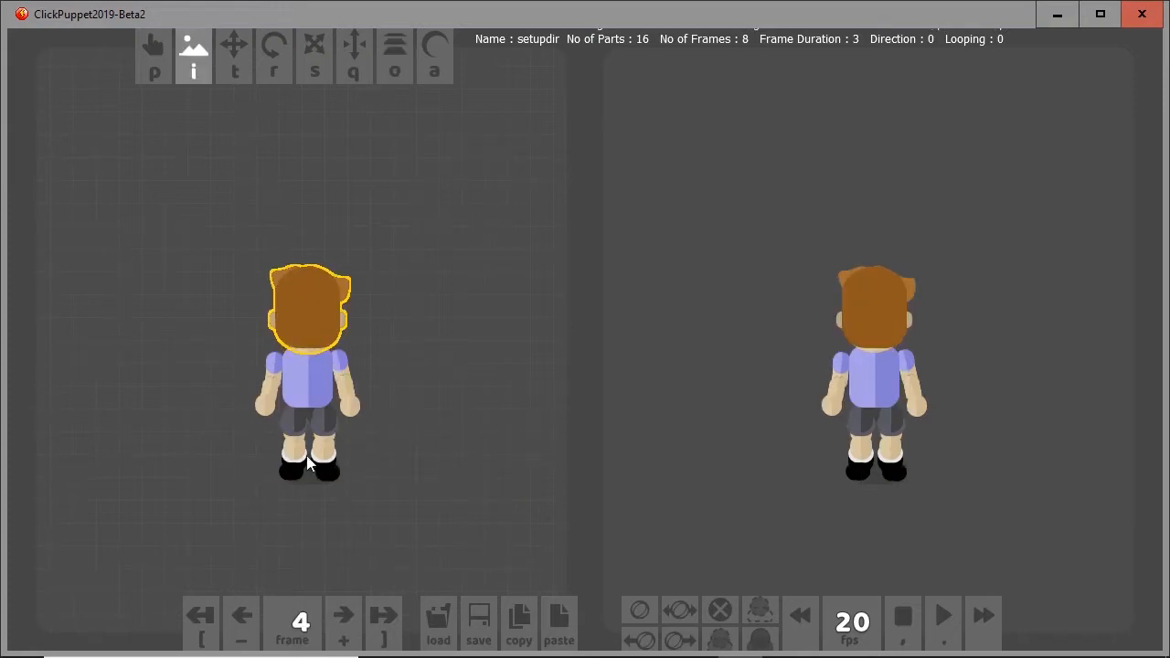
Layer frame 4's shoes behind the lower legs, spread slightly outward, and move the left-hand arm closer to the torso
{"action": "key", "text": "o"}
{"action": "scroll", "coordinate": [339, 473], "scroll_direction": "down", "scroll_amount": 2}
{"action": "scroll", "coordinate": [339, 473], "scroll_direction": "up", "scroll_amount": 1}
{"action": "left_click", "coordinate": [338, 473]}
{"action": "scroll", "coordinate": [335, 474], "scroll_direction": "down", "scroll_amount": 1}
{"action": "left_click_drag", "start_coordinate": [335, 474], "coordinate": [282, 461]}
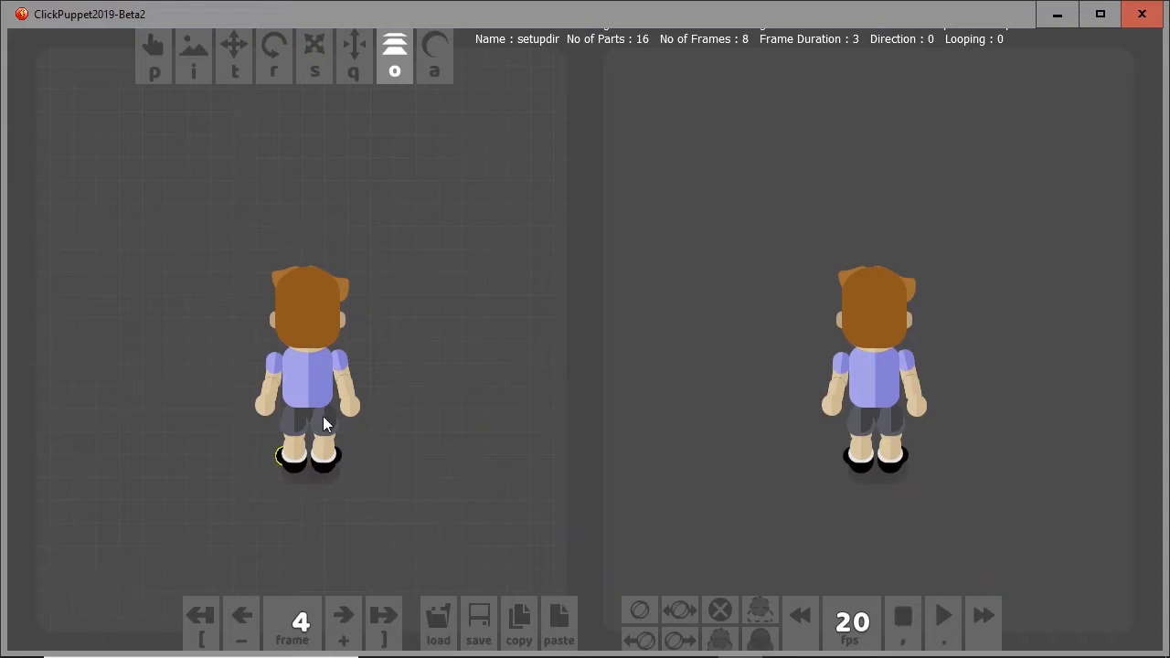
{"action": "left_click_drag", "start_coordinate": [271, 357], "coordinate": [269, 402]}
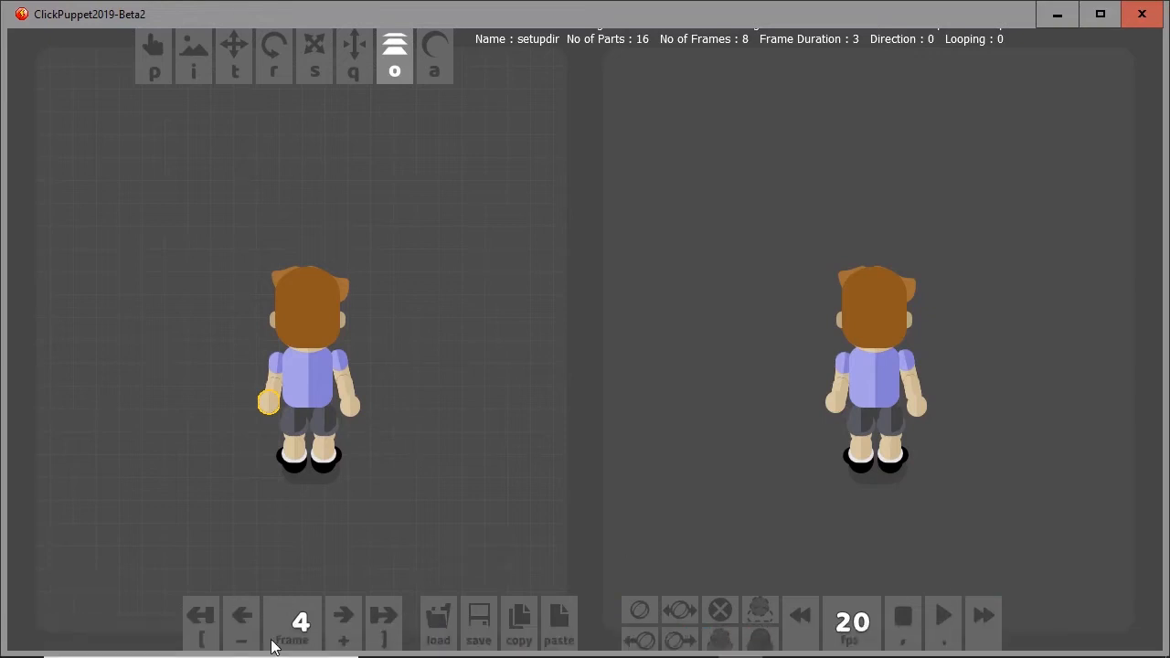
Copy the angled pose from frame 1 and paste it into frame 5
{"action": "left_click", "coordinate": [250, 614]}
{"action": "left_click", "coordinate": [249, 614]}
{"action": "left_click", "coordinate": [249, 614]}
{"action": "left_click", "coordinate": [343, 621]}
{"action": "left_click", "coordinate": [342, 621]}
{"action": "left_click", "coordinate": [342, 621]}
{"action": "left_click", "coordinate": [342, 621]}
{"action": "left_click", "coordinate": [557, 629]}
Place frame 5's shoes behind the legs pointing away to the right and switch the head to the back-right image
{"action": "left_click_drag", "start_coordinate": [315, 484], "coordinate": [342, 459]}
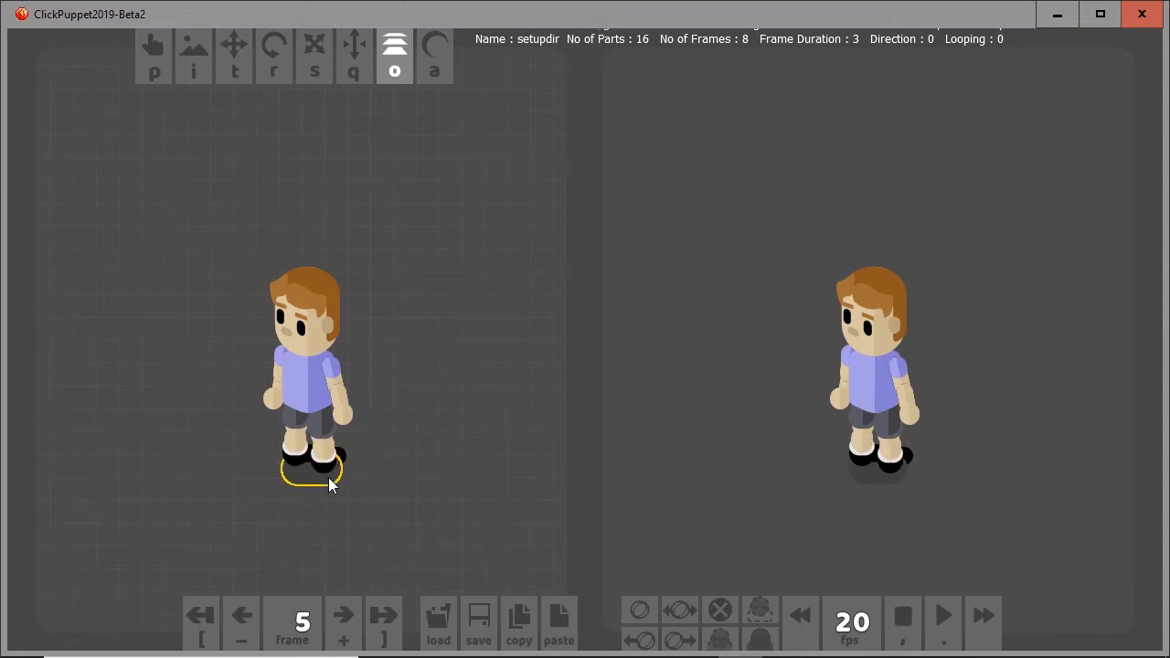
{"action": "key", "text": "i"}
{"action": "left_click", "coordinate": [320, 320]}
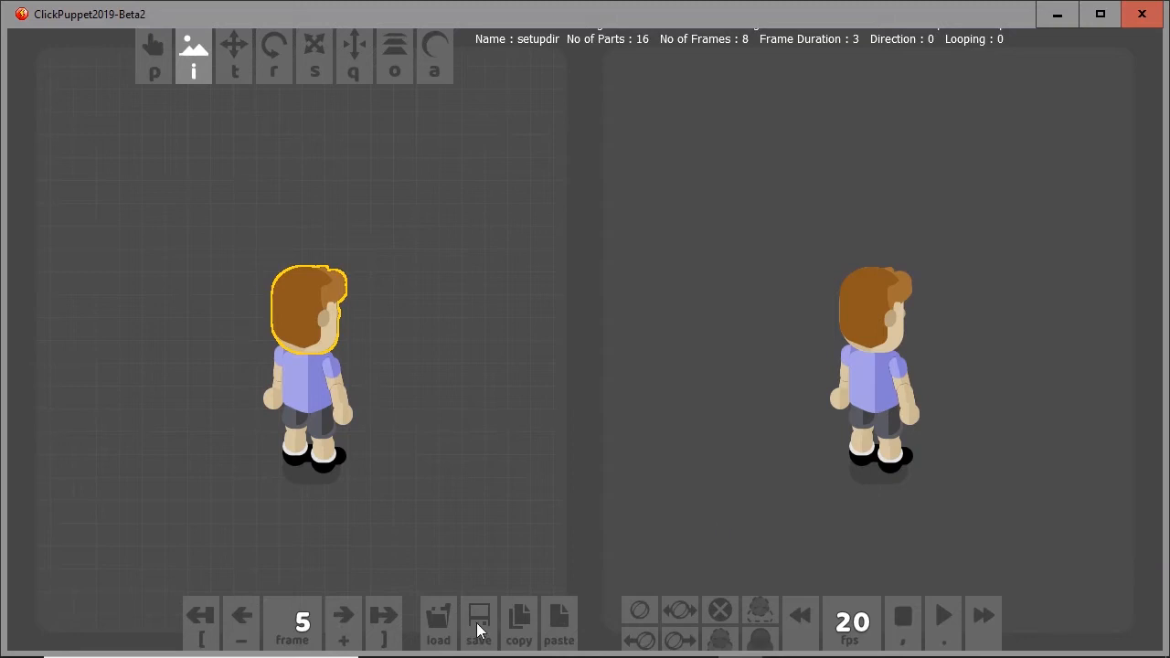
Copy the back-left pose from frame 3 and paste it into frame 7
{"action": "left_click", "coordinate": [239, 615]}
{"action": "left_click", "coordinate": [240, 616]}
{"action": "left_click", "coordinate": [346, 620]}
{"action": "left_click", "coordinate": [346, 620]}
{"action": "left_click", "coordinate": [345, 620]}
{"action": "left_click", "coordinate": [346, 620]}
{"action": "left_click", "coordinate": [551, 634]}
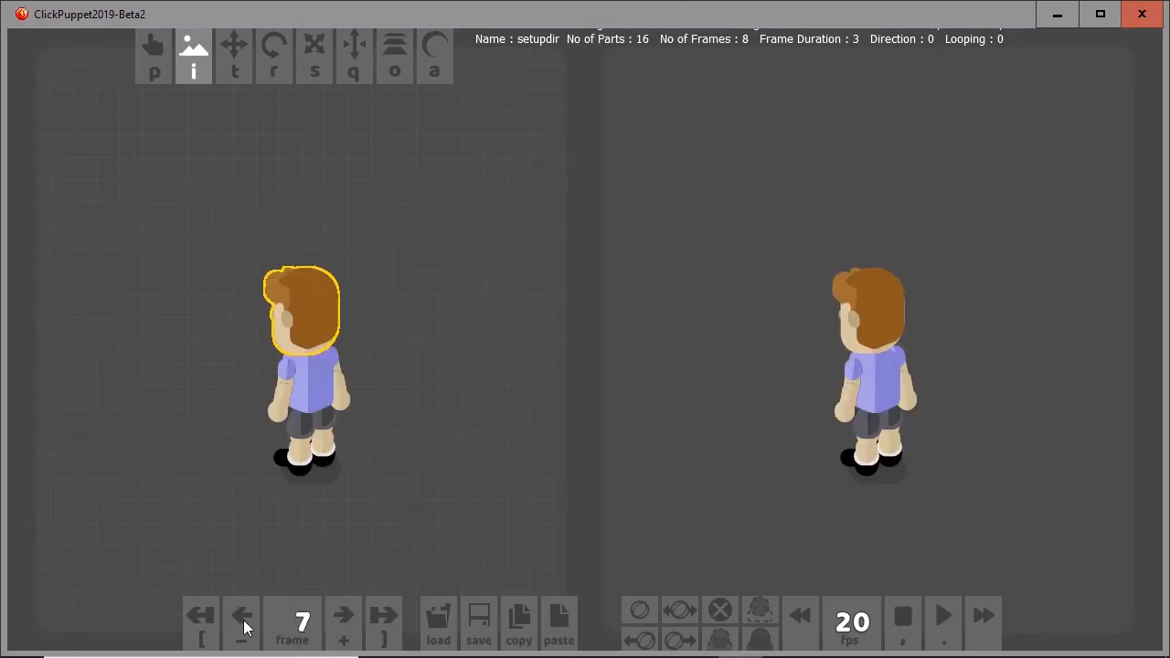
Copy the left-profile pose from frame 2 and paste it into frame 6
{"action": "left_click", "coordinate": [243, 620]}
{"action": "left_click", "coordinate": [243, 620]}
{"action": "left_click", "coordinate": [243, 619]}
{"action": "left_click", "coordinate": [243, 620]}
{"action": "left_click", "coordinate": [243, 620]}
{"action": "left_click", "coordinate": [341, 619]}
{"action": "left_click", "coordinate": [342, 620]}
{"action": "left_click", "coordinate": [342, 619]}
{"action": "left_click", "coordinate": [342, 622]}
{"action": "left_click", "coordinate": [557, 619]}
Switch frame 6's head to the right-profile image and move the shoes to point right
{"action": "left_click", "coordinate": [243, 618]}
{"action": "left_click", "coordinate": [351, 624]}
{"action": "scroll", "coordinate": [425, 322], "scroll_direction": "down", "scroll_amount": 4}
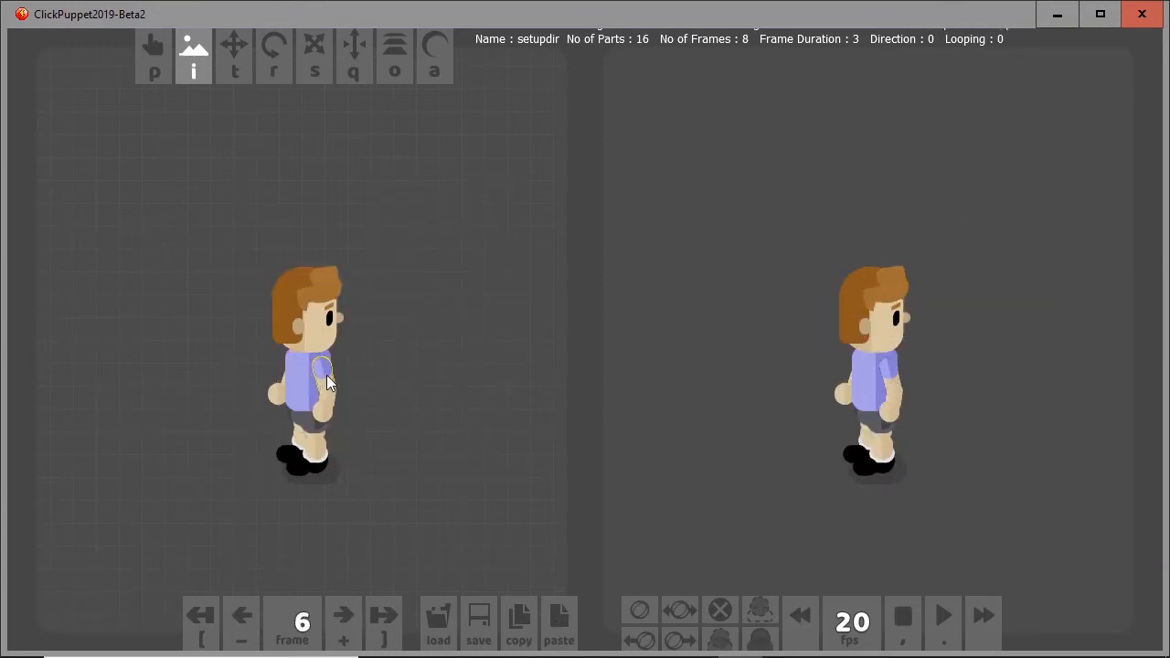
{"action": "key", "text": "r"}
{"action": "mouse_move", "coordinate": [304, 473]}
{"action": "left_mouse_down"}
{"action": "mouse_move", "coordinate": [332, 473]}
{"action": "mouse_move", "coordinate": [303, 423]}
{"action": "mouse_move", "coordinate": [304, 456]}
{"action": "mouse_move", "coordinate": [337, 448]}
{"action": "mouse_move", "coordinate": [324, 463]}
{"action": "left_mouse_up"}
Adjust frame 6's leg layering and rotate the arms so the far hand shows in front of the body
{"action": "key", "text": "o"}
{"action": "scroll", "coordinate": [336, 442], "scroll_direction": "down", "scroll_amount": 2}
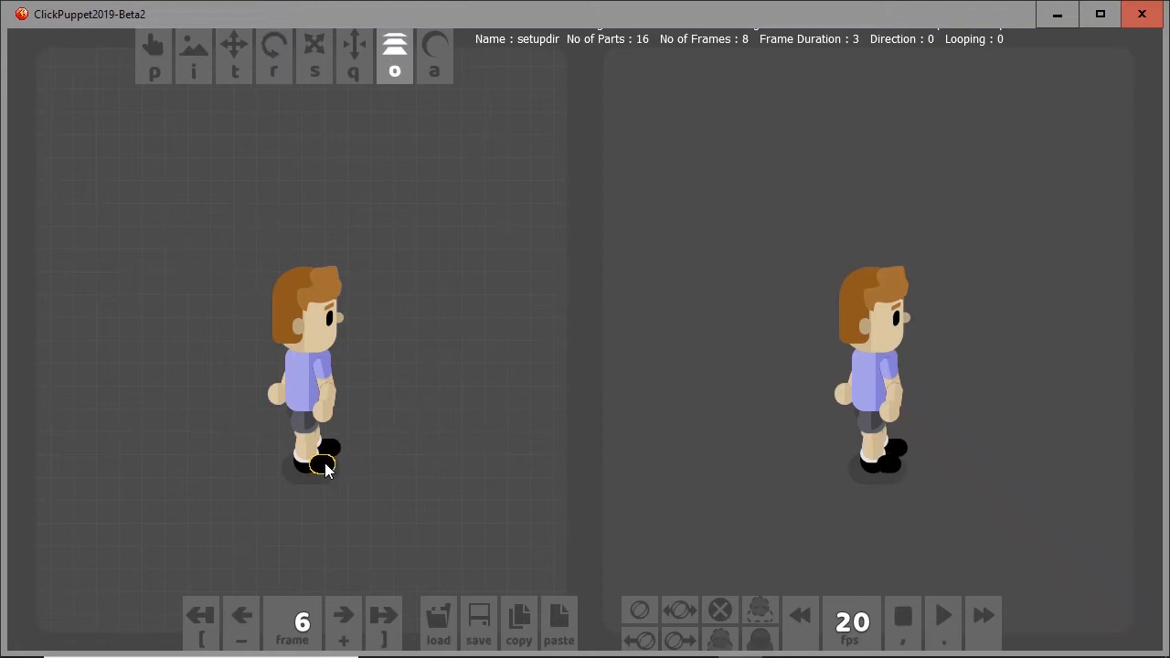
{"action": "key", "text": "r"}
{"action": "left_click_drag", "start_coordinate": [302, 373], "coordinate": [328, 389]}
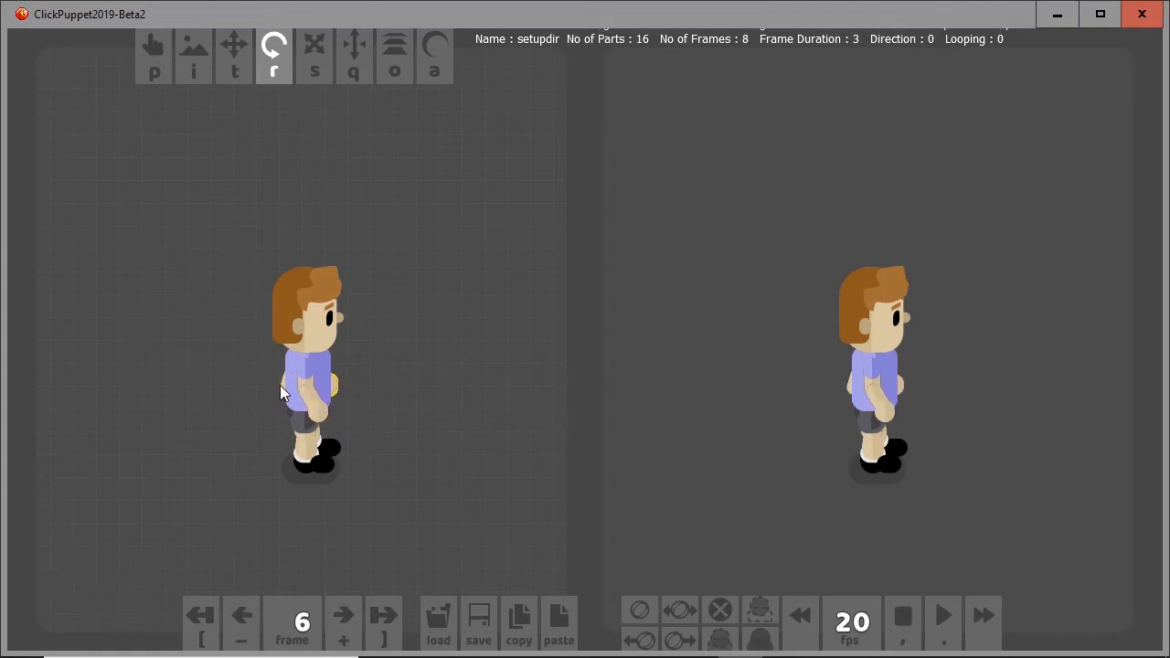
Switch frame 7's head to the front-right image and move the shoes in front of the legs pointing right
{"action": "key", "text": "plus"}
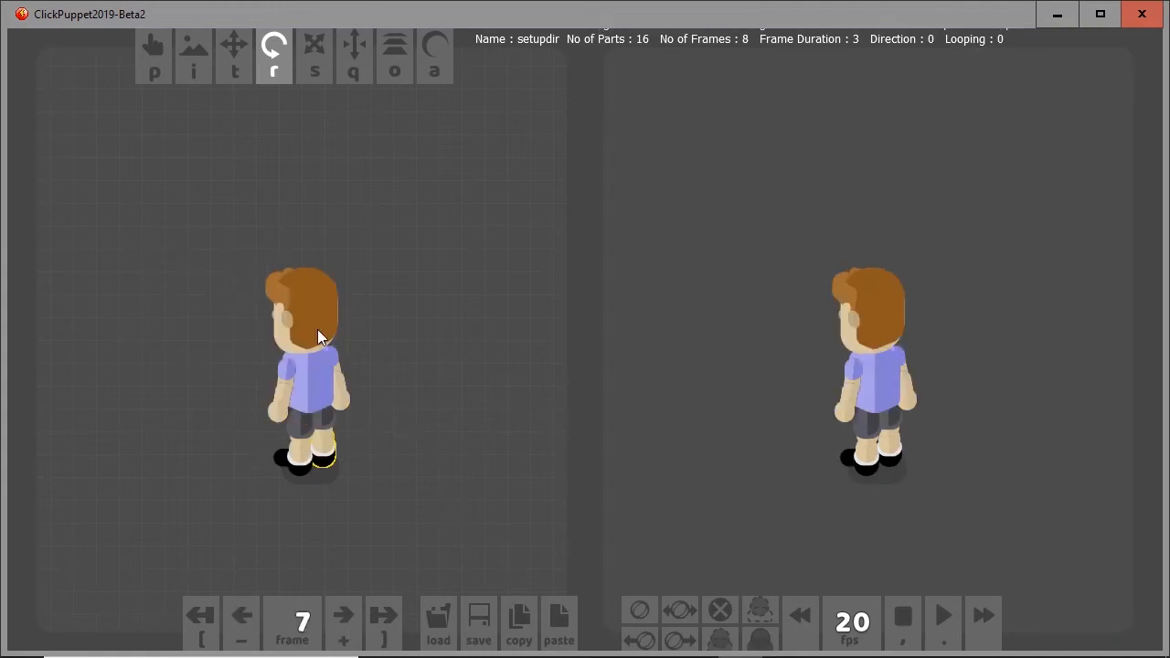
{"action": "key", "text": "i"}
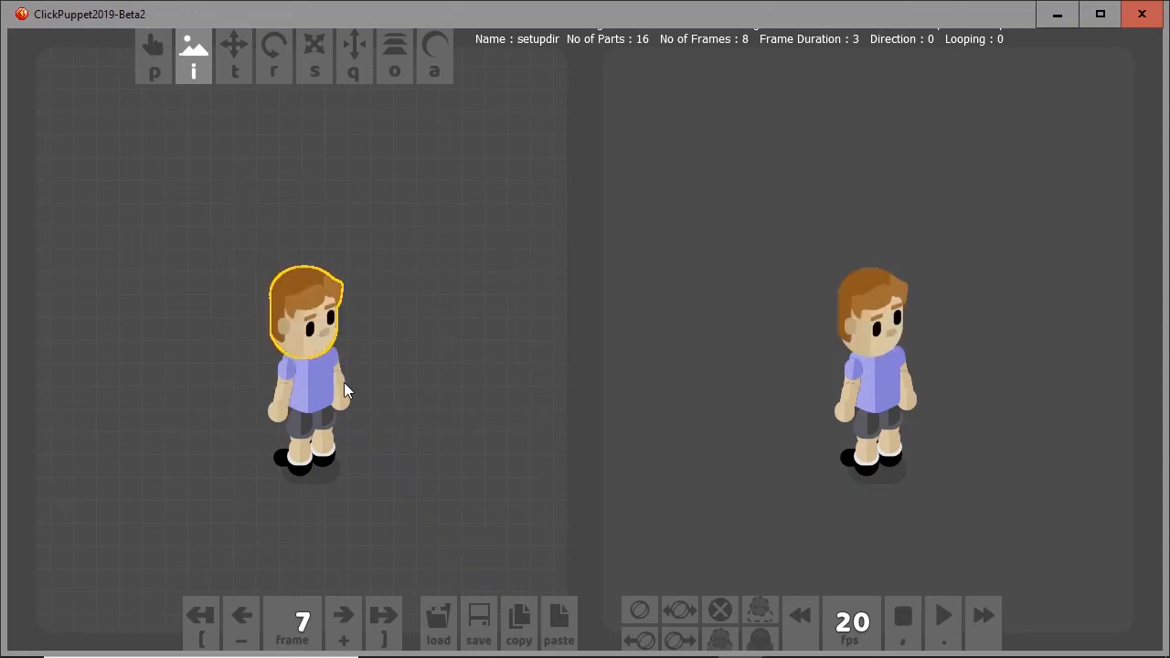
{"action": "left_click_drag", "start_coordinate": [282, 457], "coordinate": [341, 447]}
{"action": "left_click_drag", "start_coordinate": [339, 463], "coordinate": [350, 438]}
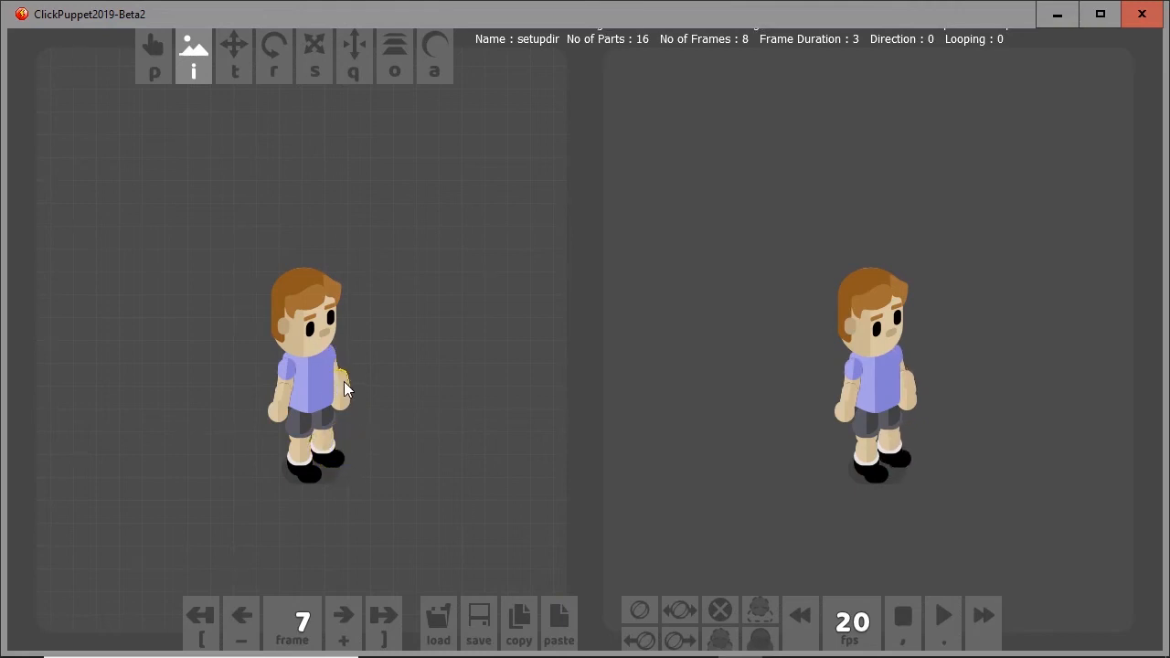
Rotate frame 7's far arm outward and the near arm inward, repositioning both hands to match the right-turned torso
{"action": "key", "text": "r"}
{"action": "left_click_drag", "start_coordinate": [355, 385], "coordinate": [349, 391]}
{"action": "left_click_drag", "start_coordinate": [276, 411], "coordinate": [283, 407]}
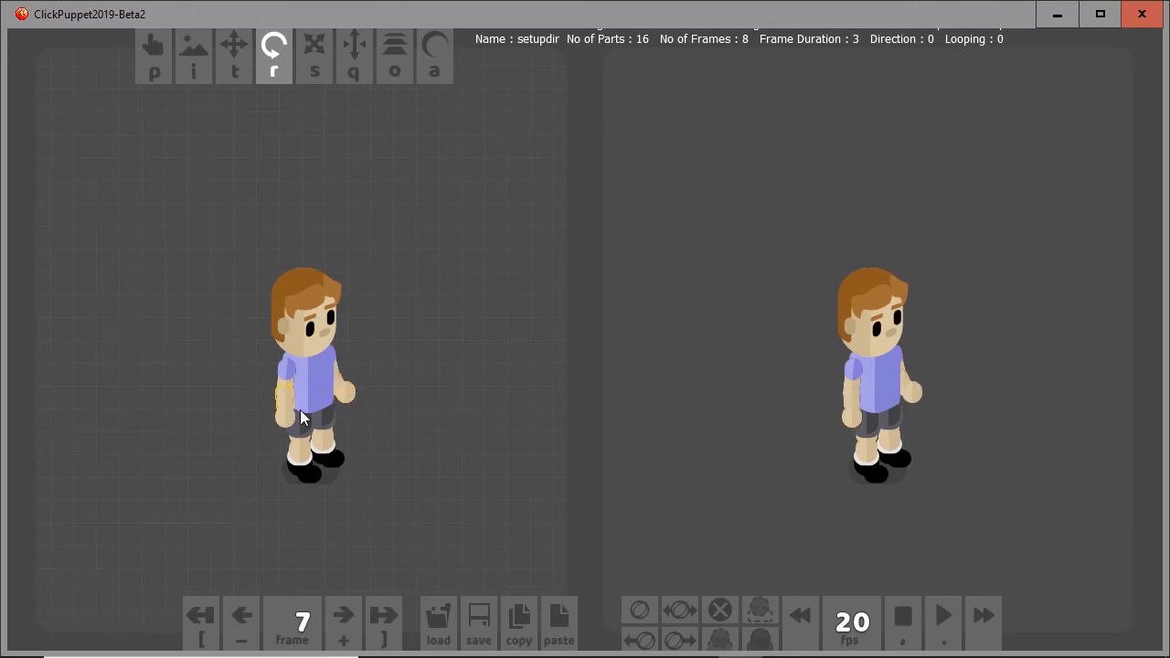
Paste the front-facing pose into frame 8 and play the turning animation at 15 fps
{"action": "left_click", "coordinate": [333, 622]}
{"action": "left_click", "coordinate": [248, 621]}
{"action": "left_click", "coordinate": [248, 621]}
{"action": "left_click", "coordinate": [345, 626]}
{"action": "left_click", "coordinate": [346, 626]}
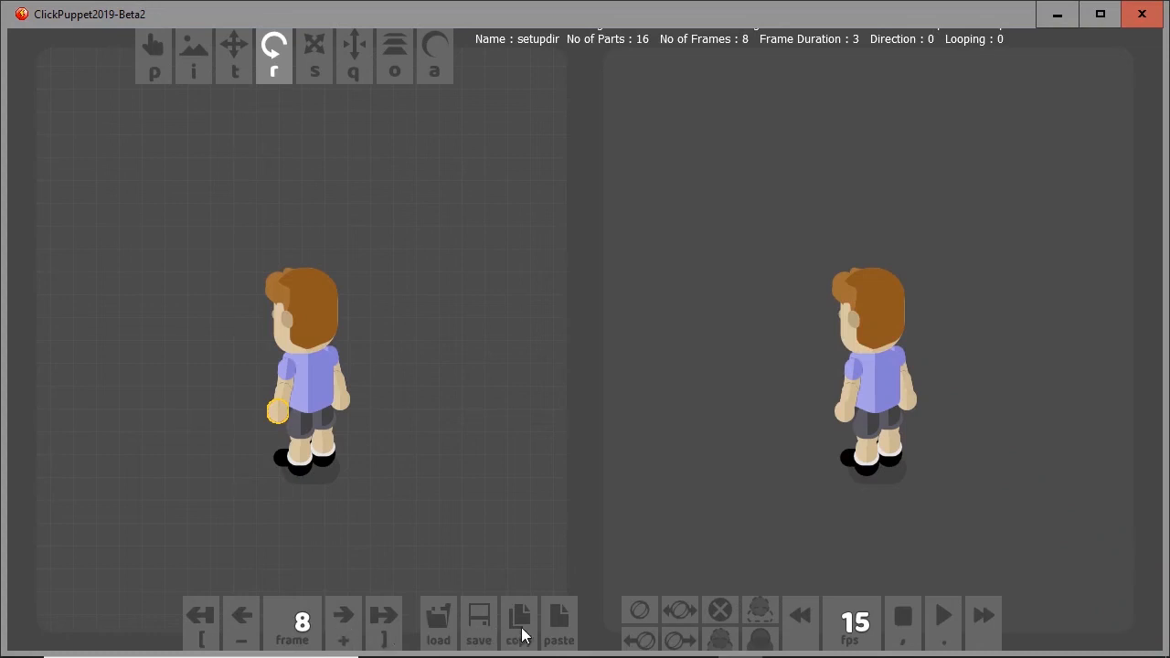
{"action": "left_click", "coordinate": [556, 629]}
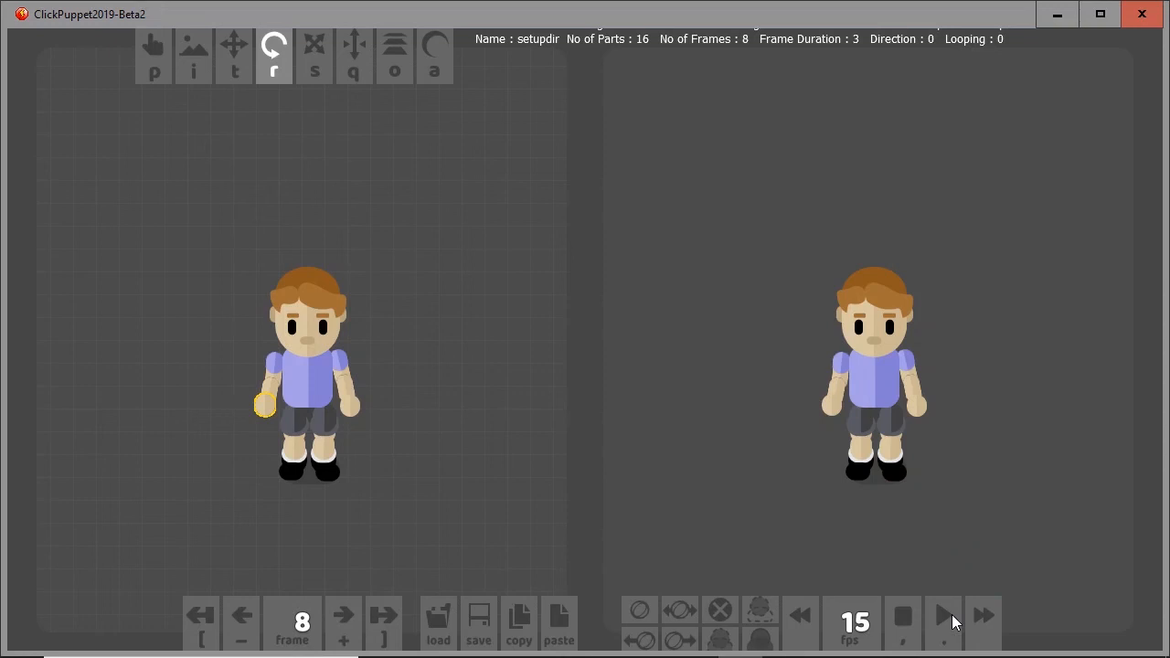
{"action": "left_click", "coordinate": [946, 618]}
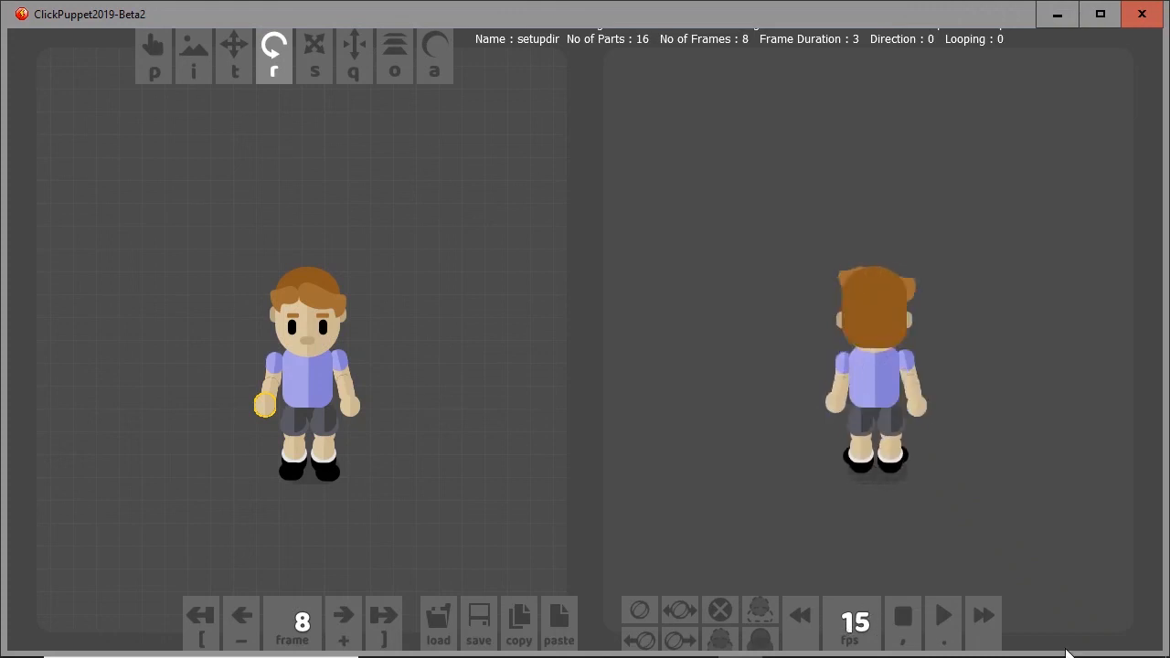
{"action": "left_click", "coordinate": [911, 619]}
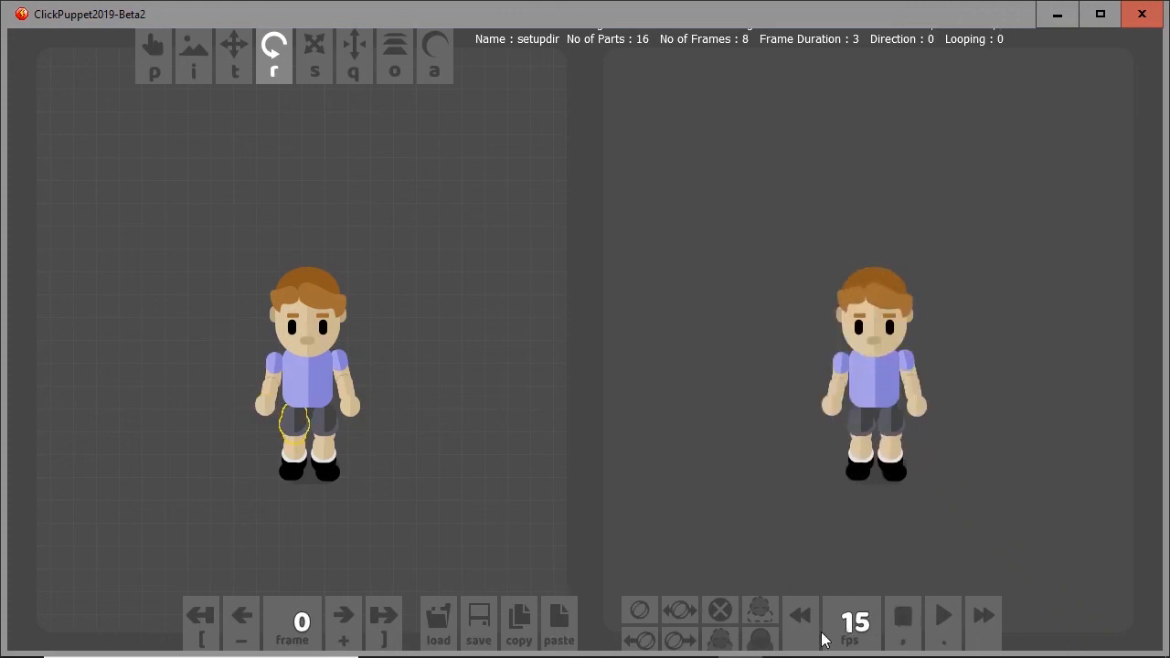
Save the animation as SchoolBoySetupDir.txt in the testfiles folder
{"action": "left_click", "coordinate": [477, 619]}
{"action": "scroll", "coordinate": [586, 268], "scroll_direction": "down", "scroll_amount": 5}
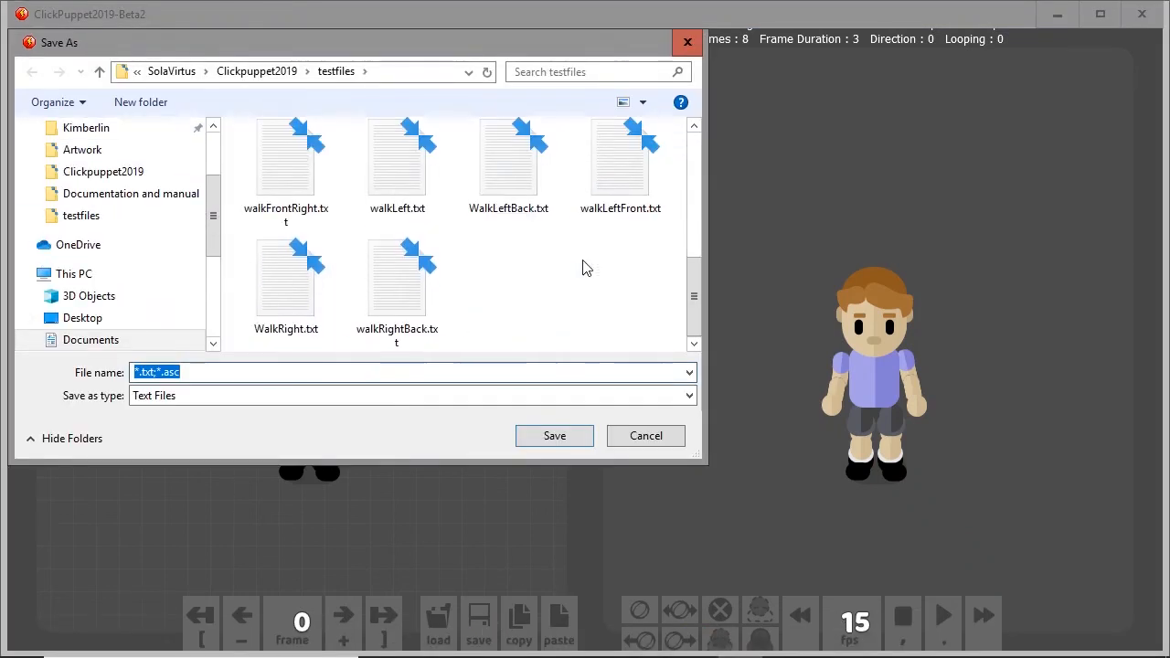
{"action": "scroll", "coordinate": [556, 308], "scroll_direction": "up", "scroll_amount": 2}
{"action": "left_click", "coordinate": [285, 151]}
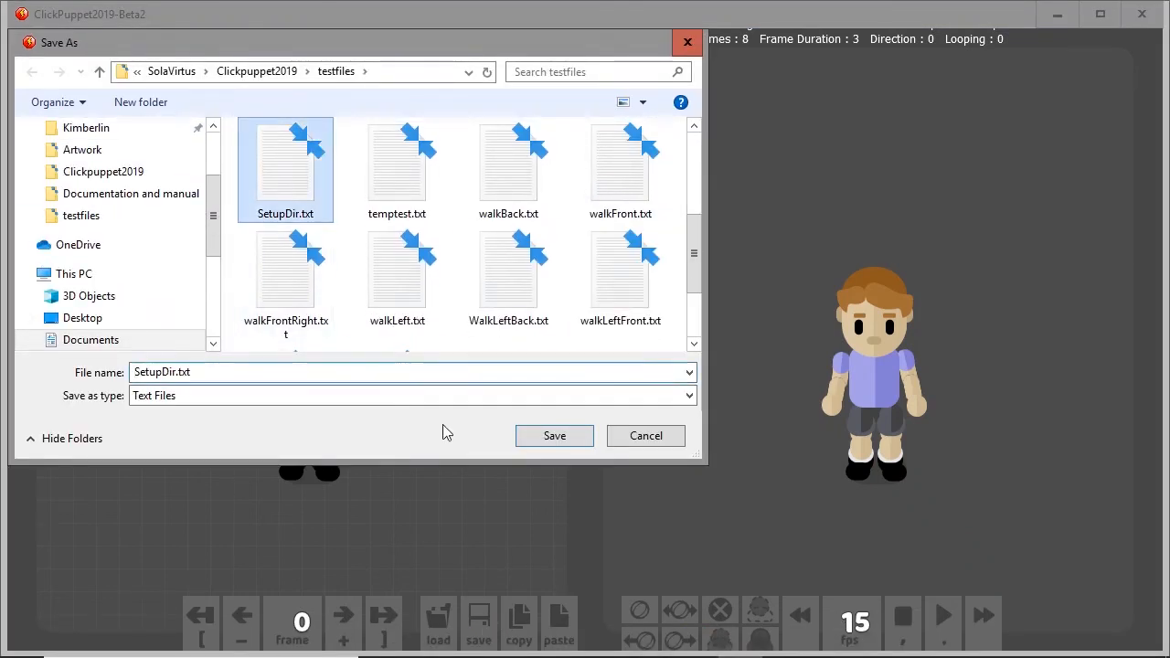
{"action": "left_click", "coordinate": [137, 372]}
{"action": "type", "text": "SchoolBoy"}
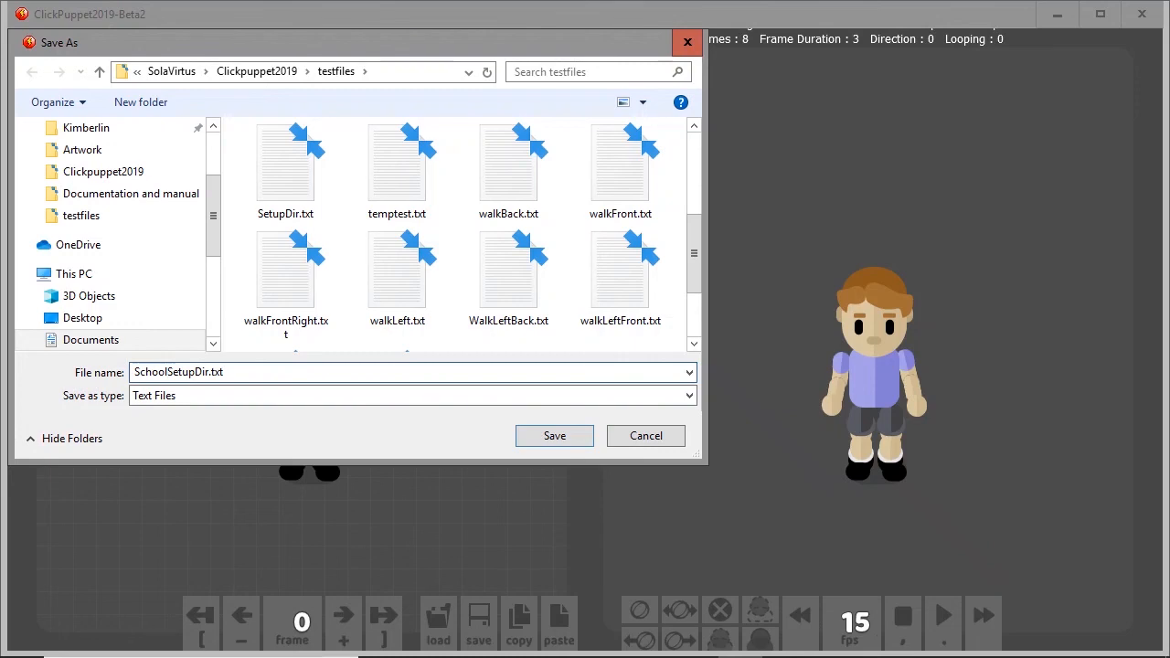
{"action": "key", "text": "Return"}
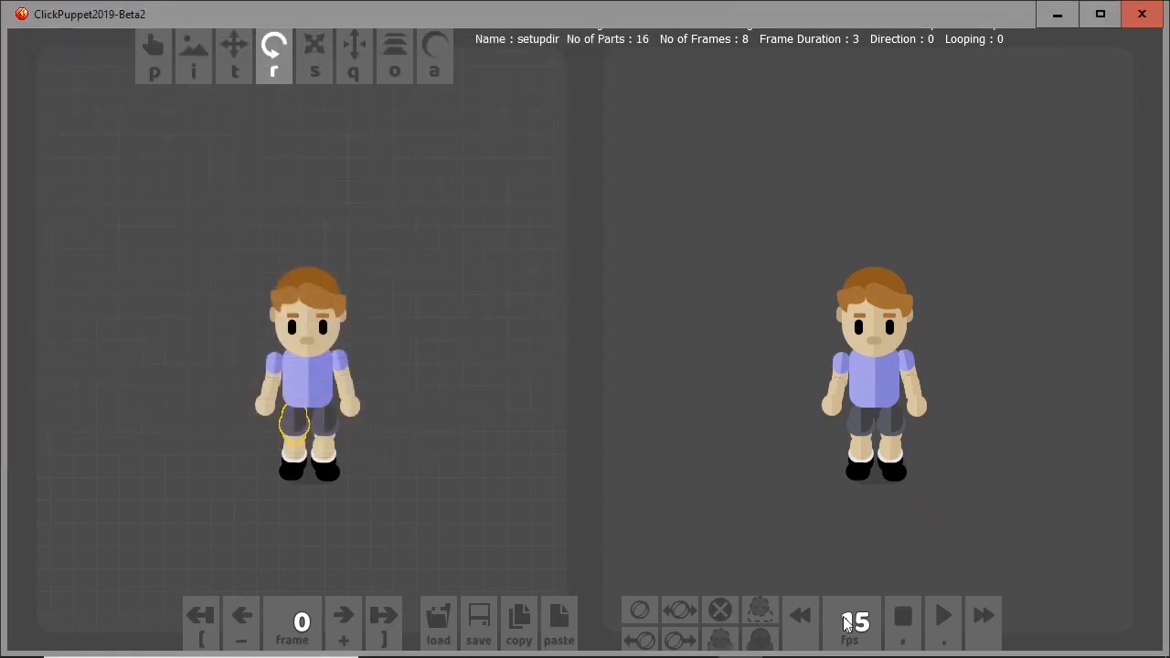